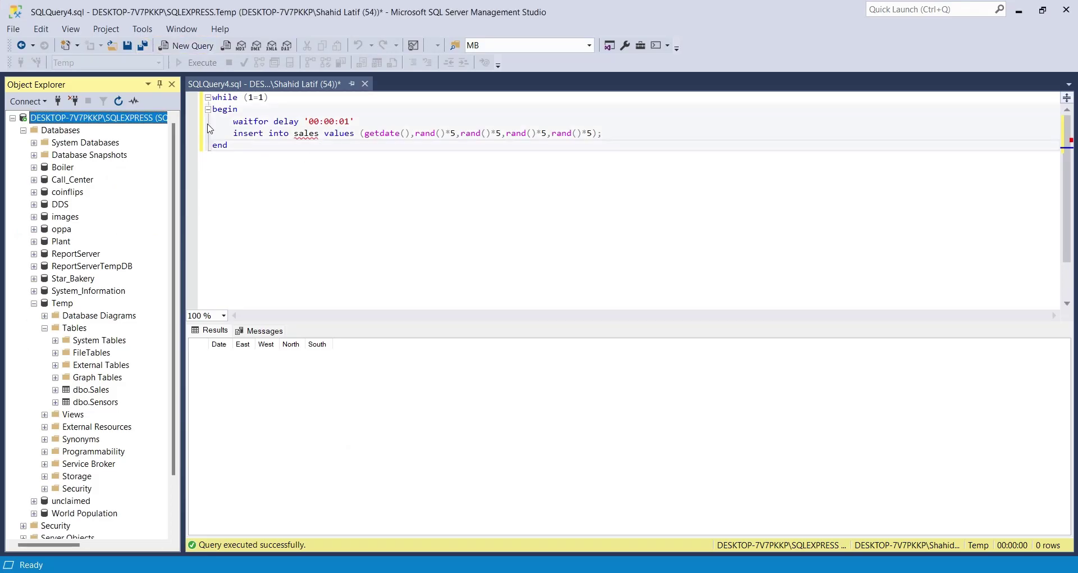
- Run the random-insert loop script with F5, then return to SSMS
left_click(217, 122)
key("F5")
key("alt+Tab")
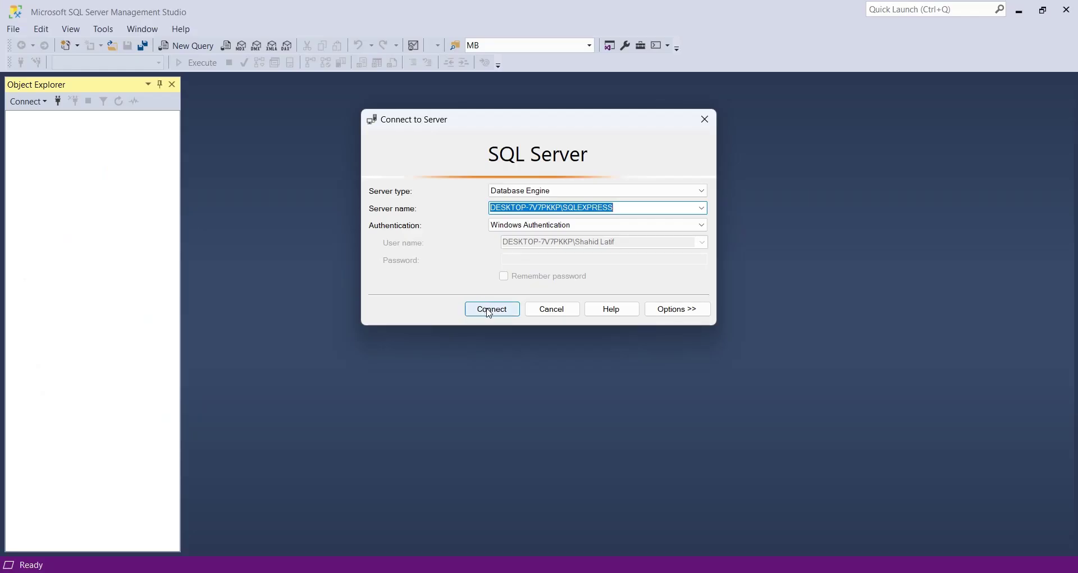
- Connect to SQLEXPRESS and open a new query on the Temp database
left_click(491, 309)
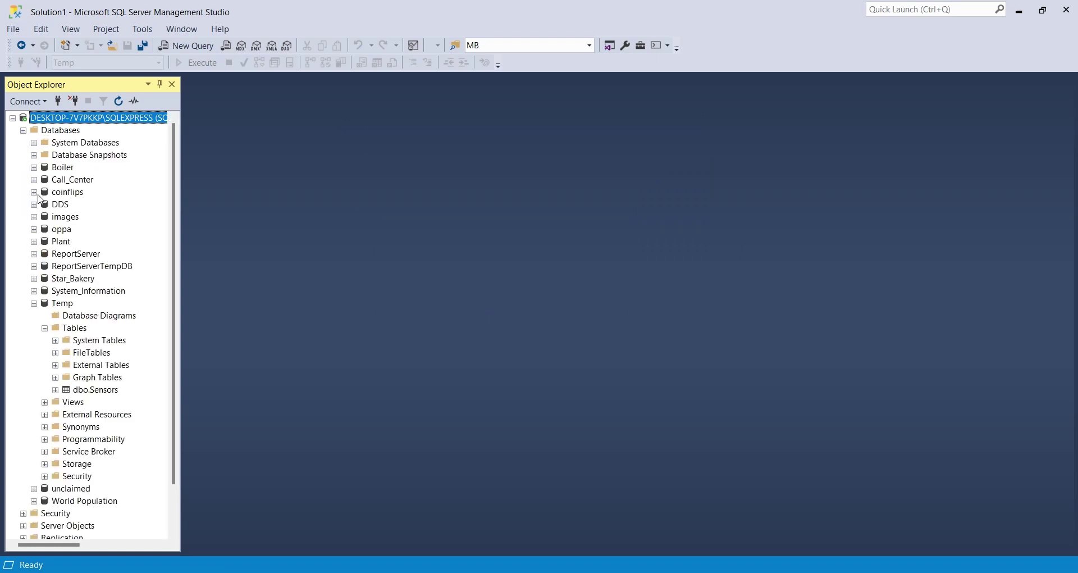
left_click(63, 303)
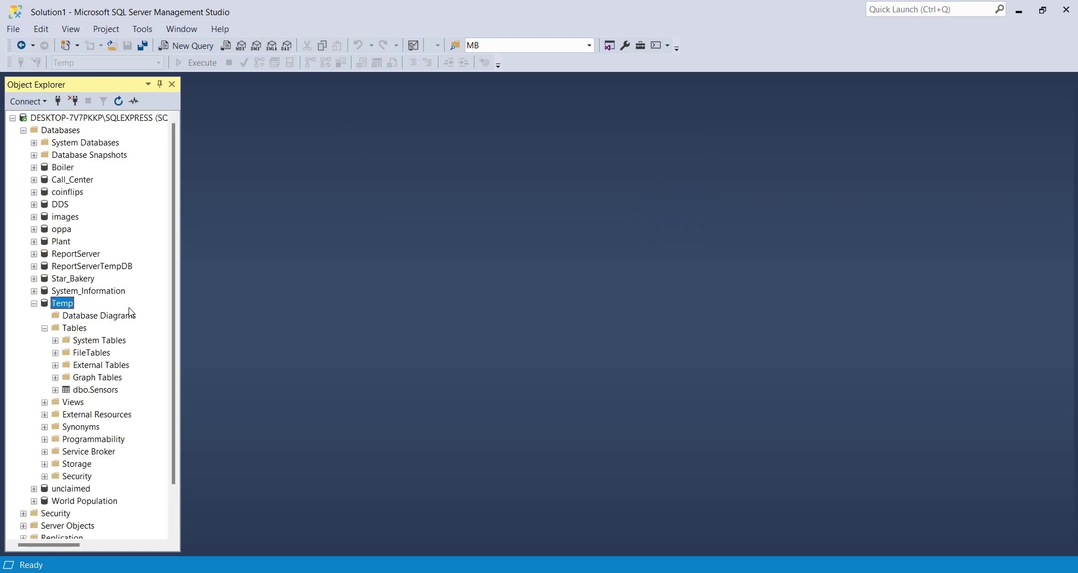
left_click(182, 46)
- Start a CREATE TABLE Sales statement with a [Date] datetime column
type("create table ")
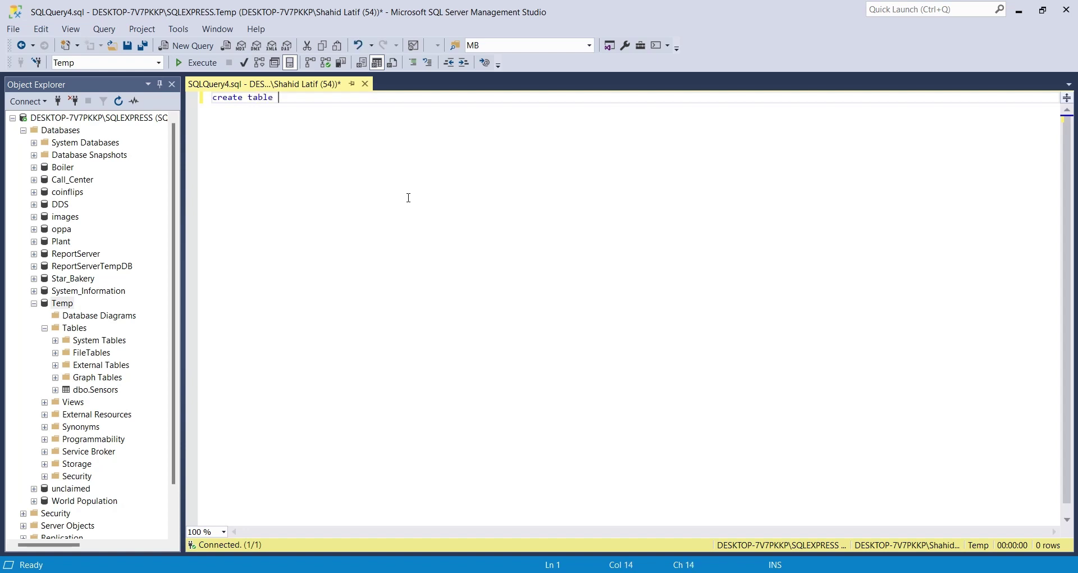
type("Sales (")
key("Return")
key("Return")
type(")")
key("Up")
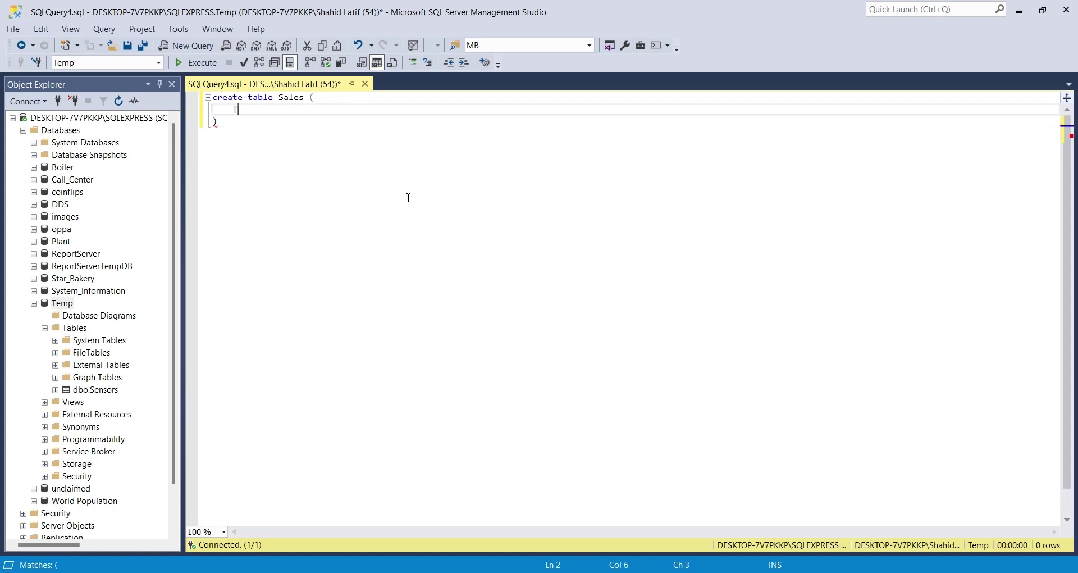
type("[Date] datetime,")
- Add East, West, North and South decimal(5,2) columns to the Sales table definition
key("Return")
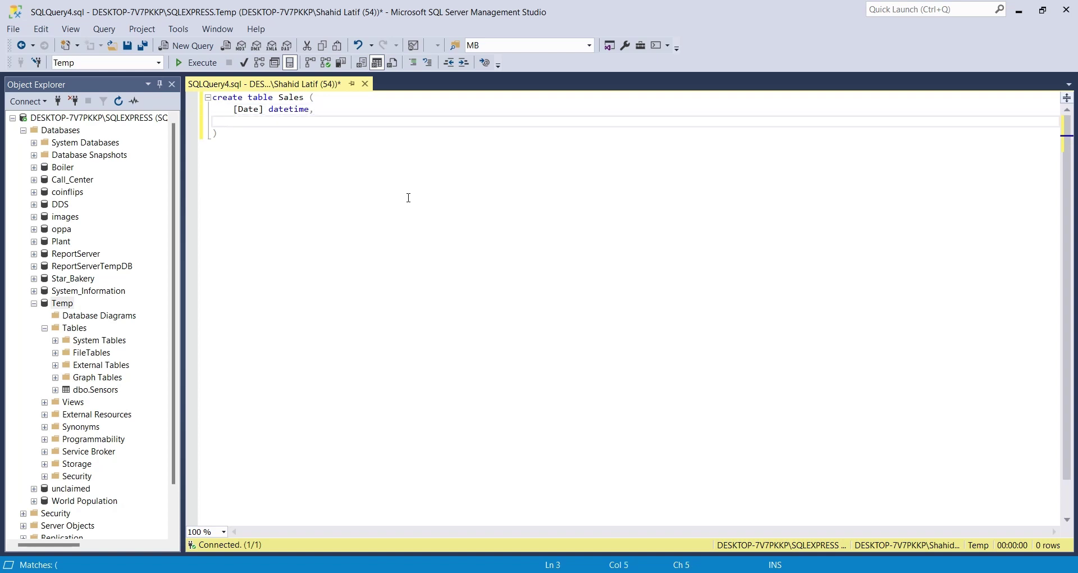
type("East decimal(5,2),")
key("Return")
type("West ")
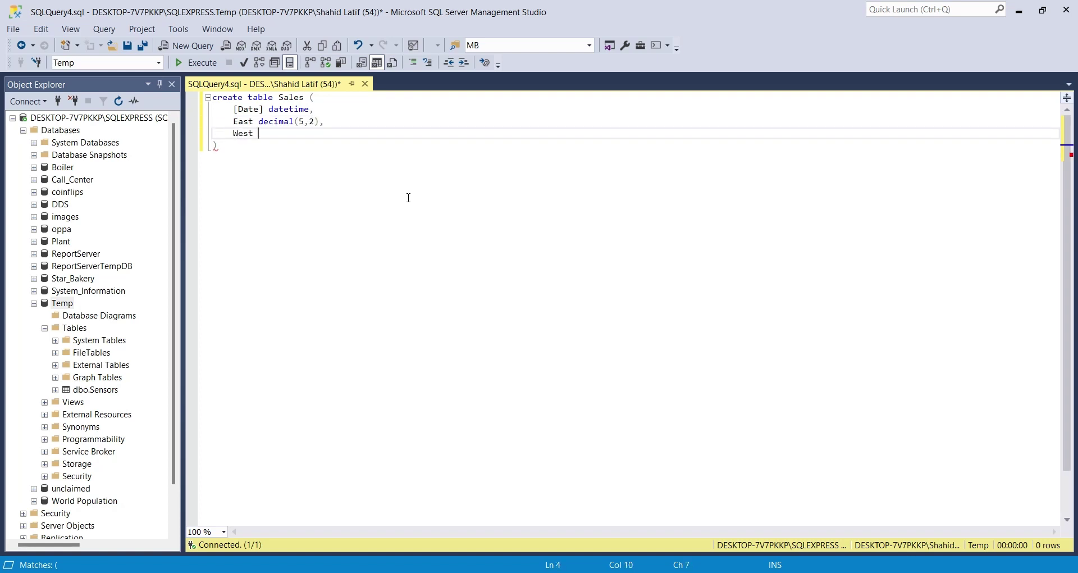
type("decimal(5,2),")
key("Return")
type("North")
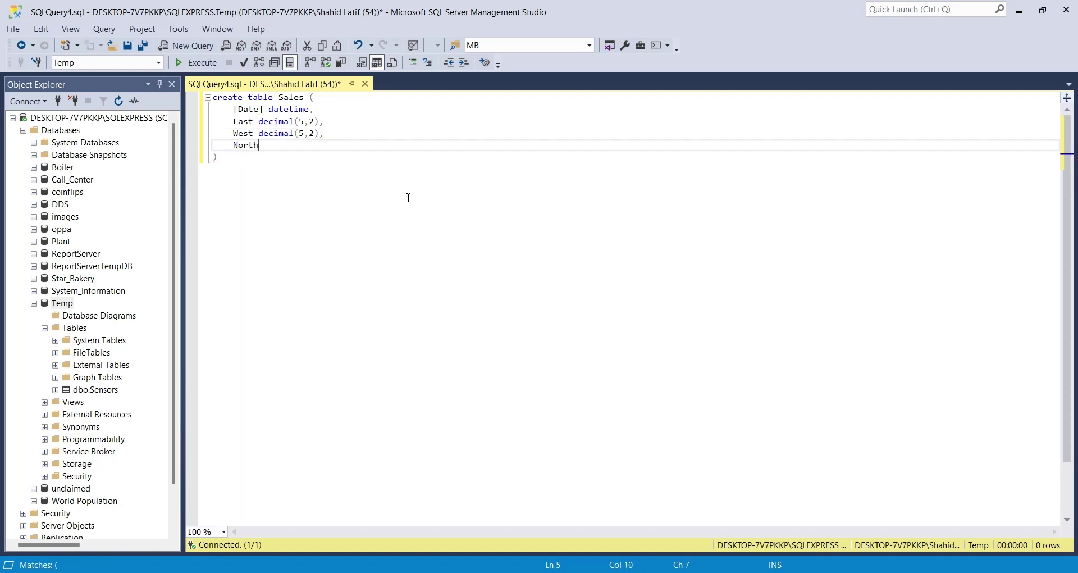
type(" decimal(5,2),")
key("Return")
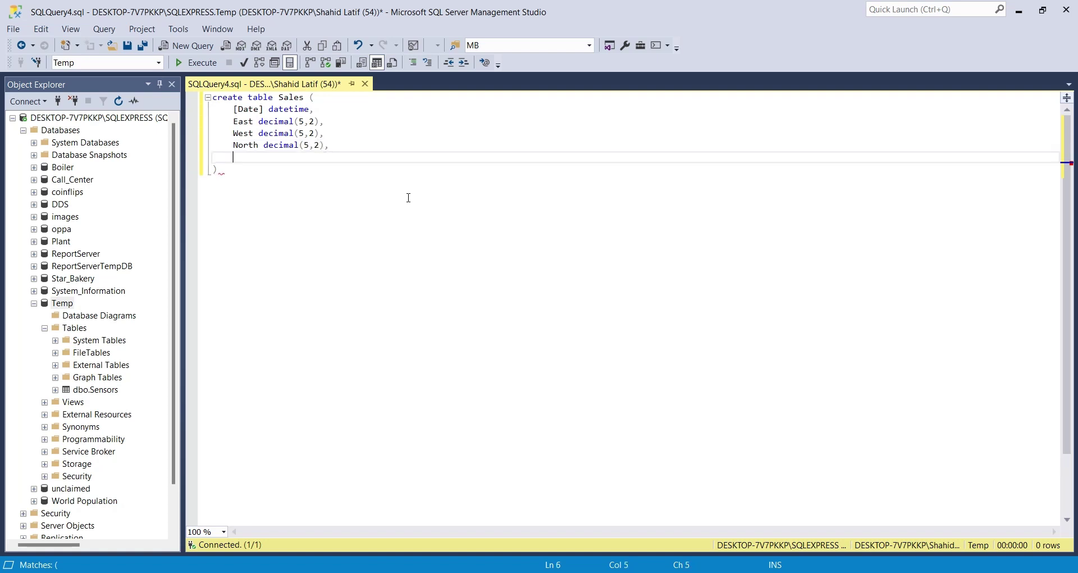
type("South decimal(5,2),")
- Execute the CREATE TABLE, then refresh Temp to show dbo.Sales under Tables
left_click(197, 62)
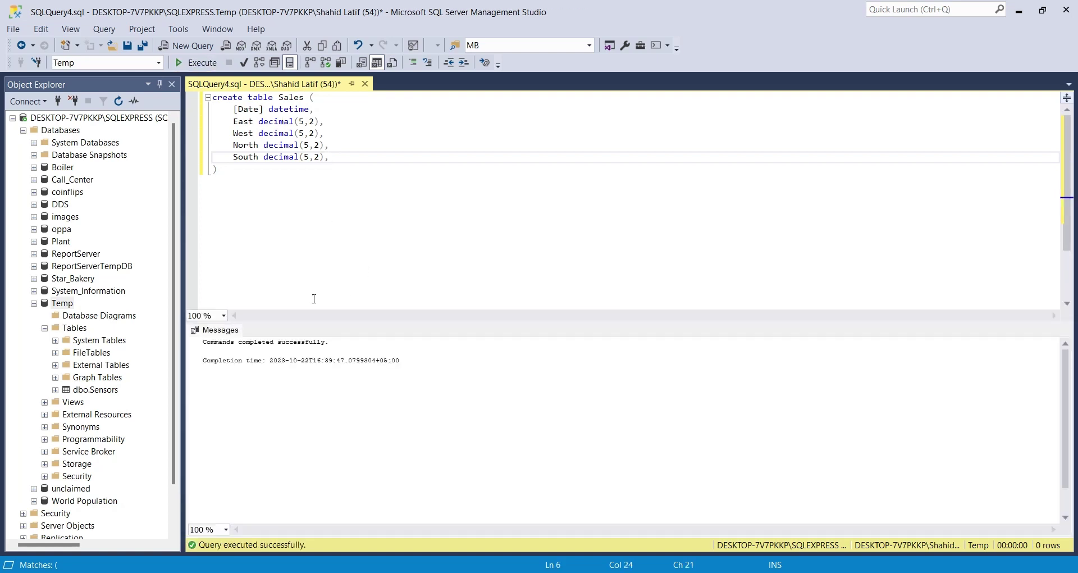
right_click(62, 304)
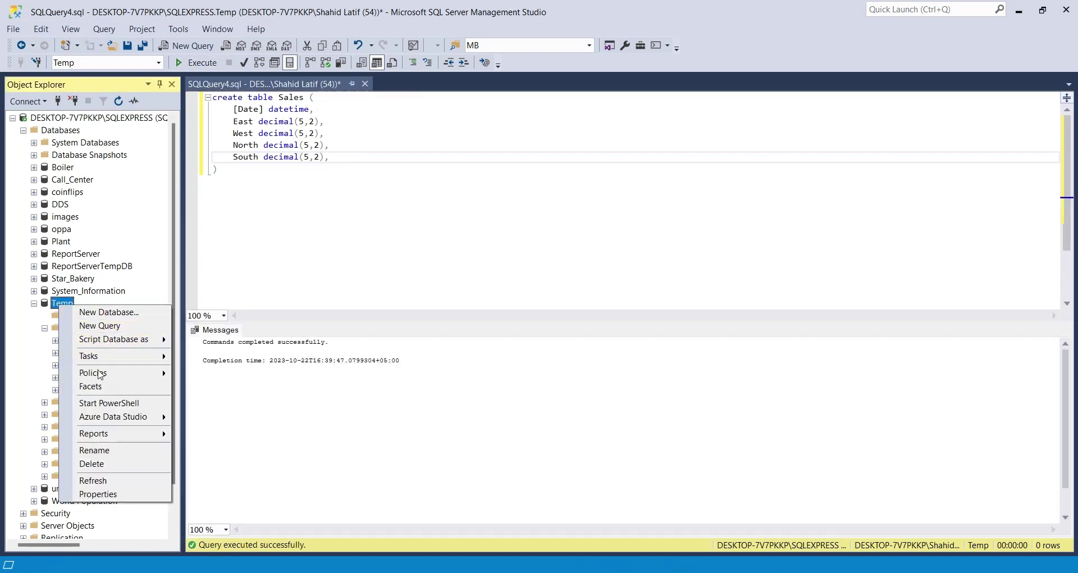
left_click(93, 480)
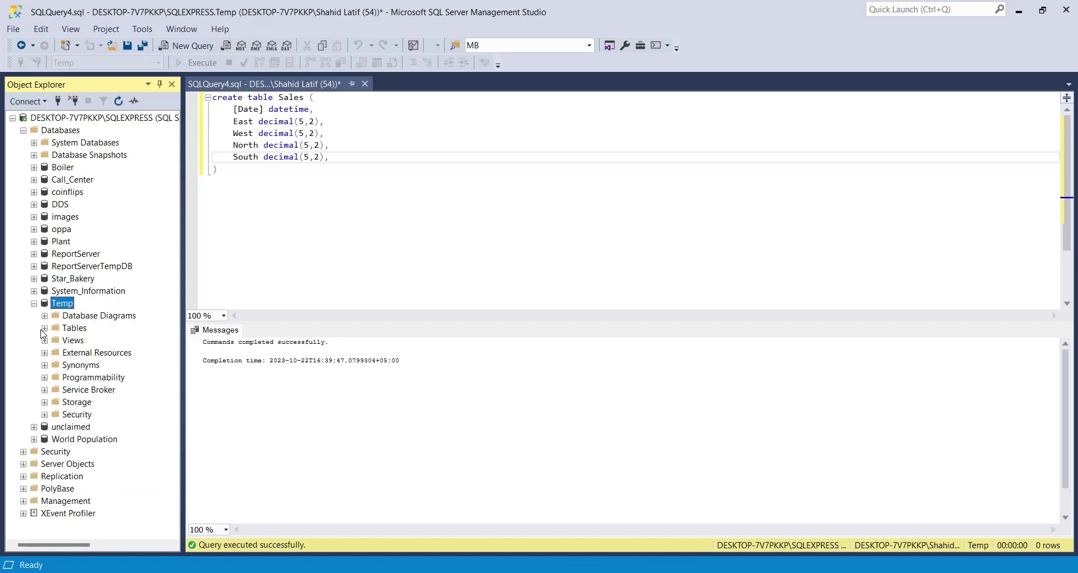
left_click(45, 328)
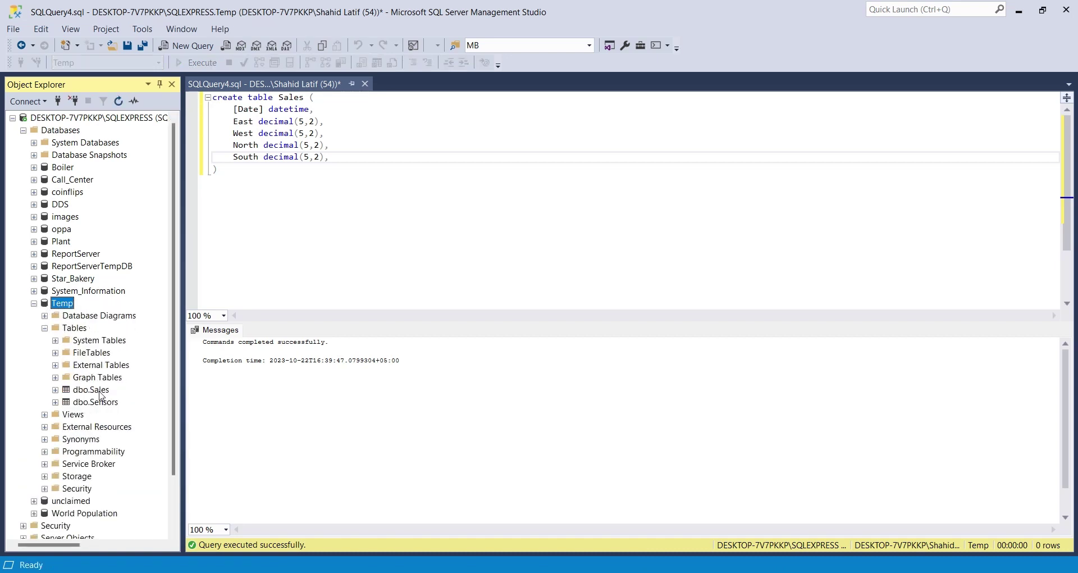
left_click(99, 391)
- Replace the script with 'select * from sales' and run it
left_click_drag(226, 178, 204, 100)
type("se")
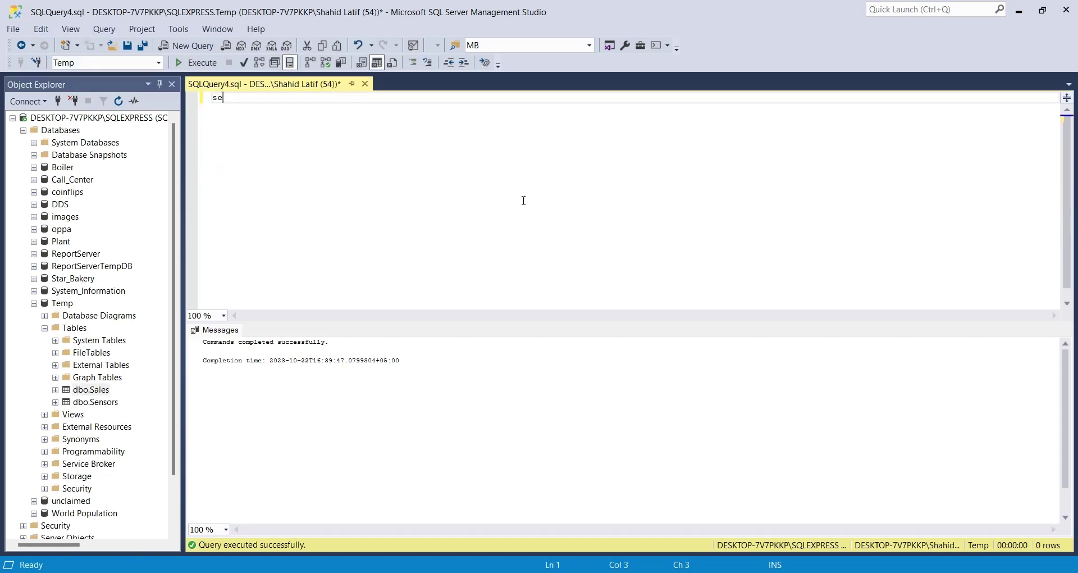
type("lect * from sales")
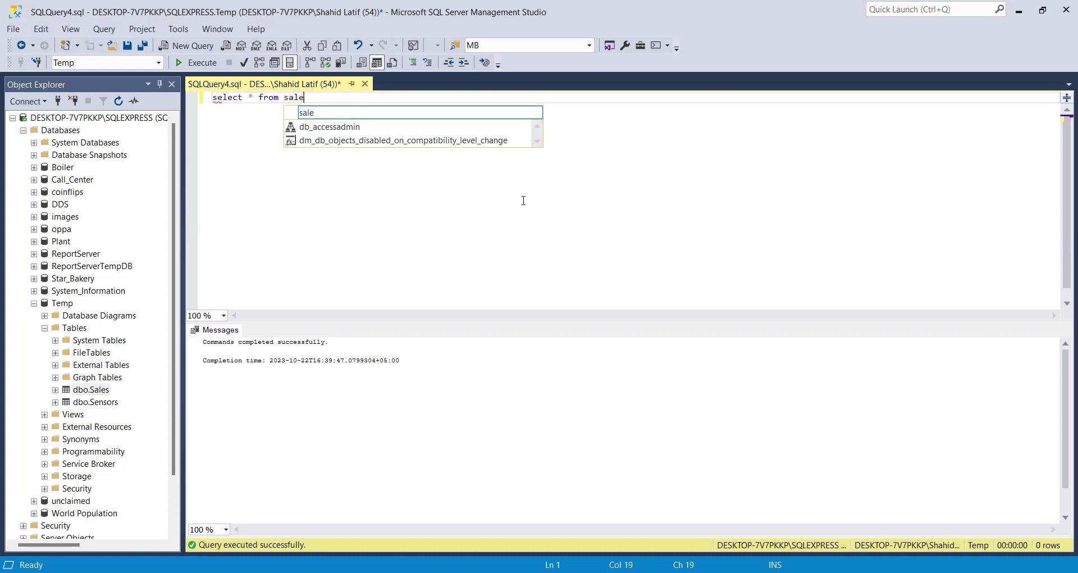
left_click(198, 62)
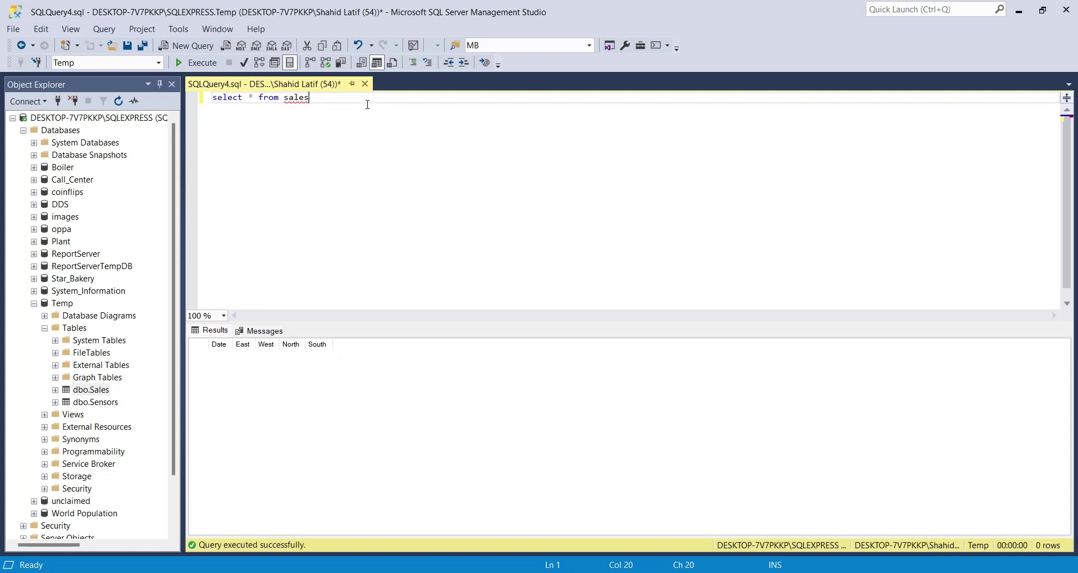
- Replace the query with a while (1=1) begin…end loop containing waitfor delay '00:00:01'
key("ctrl+a")
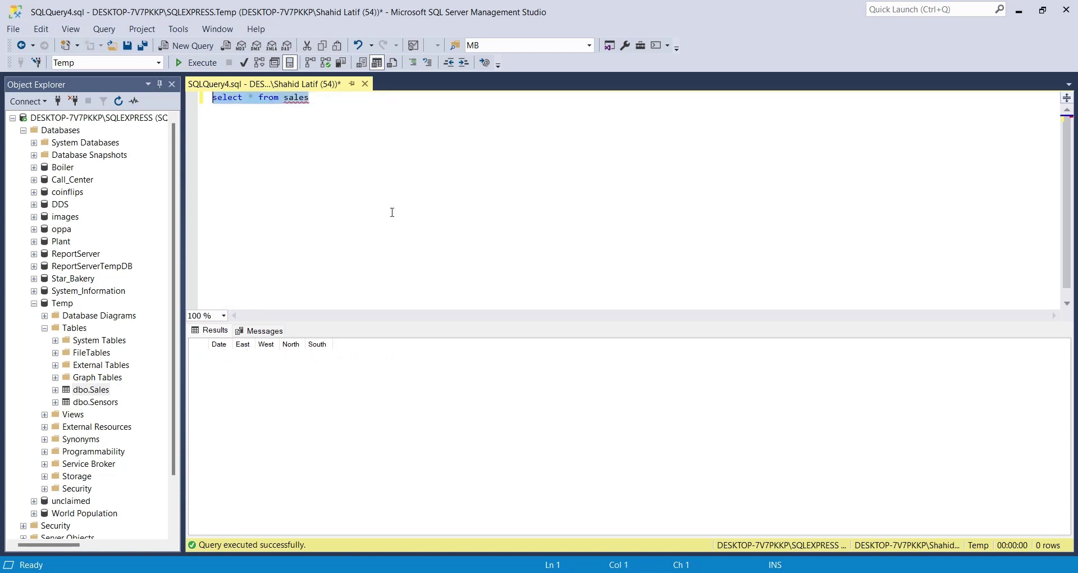
key("Delete")
type("while ")
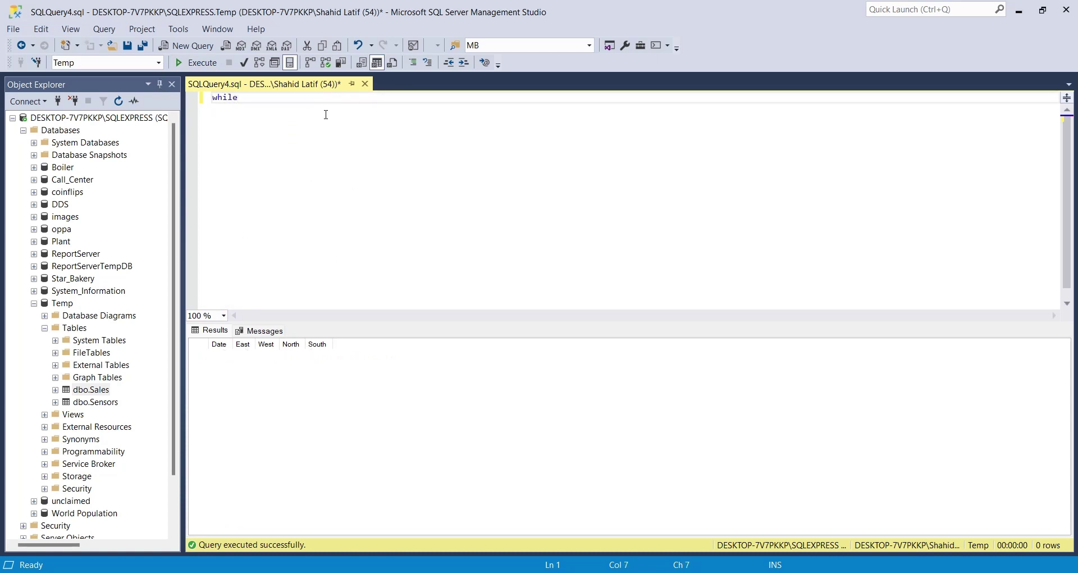
type("(1=1)")
key("Return")
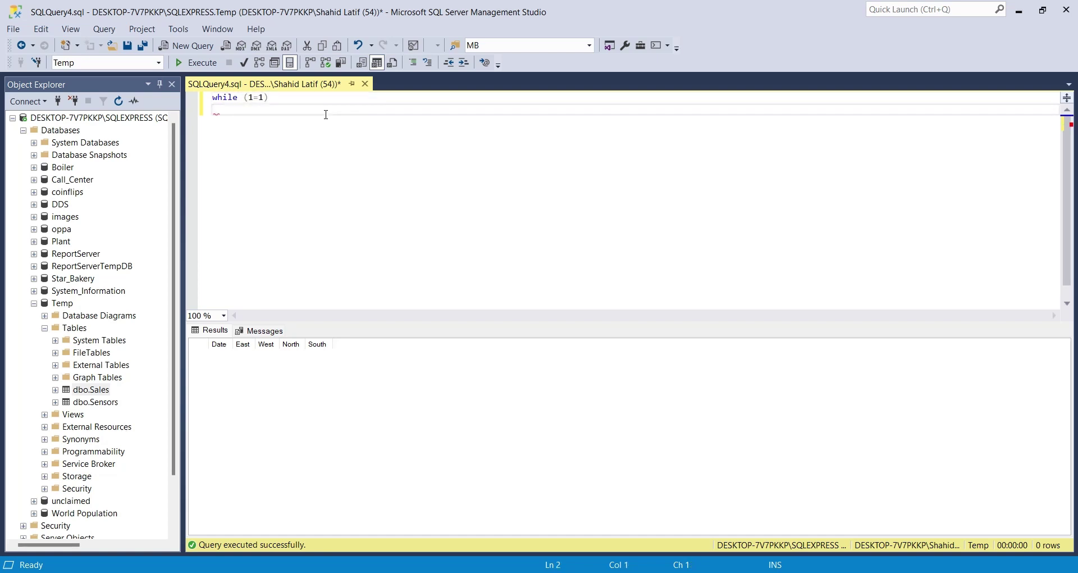
type("begin")
key("Return")
type("end")
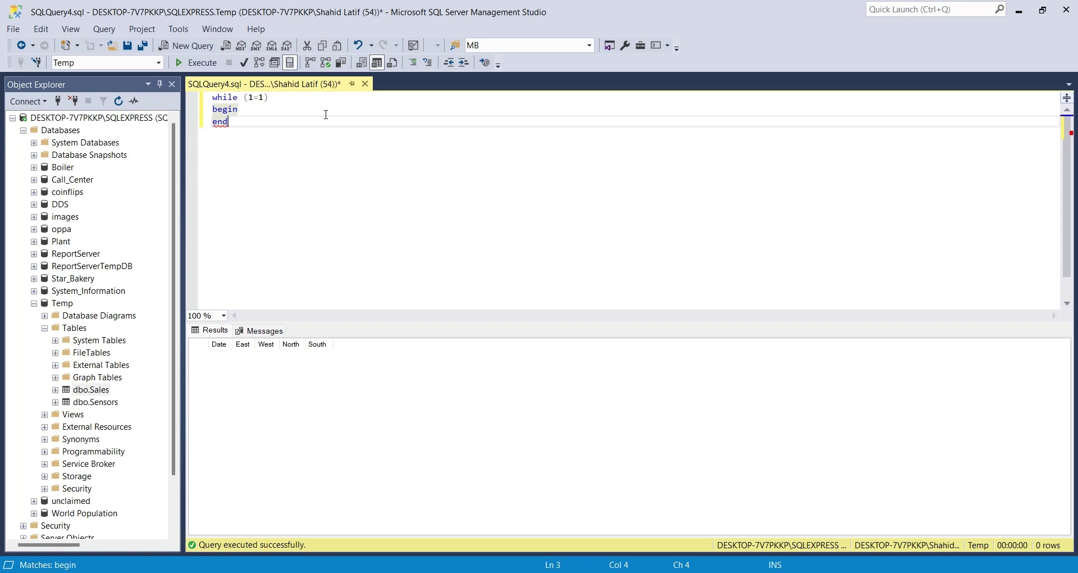
left_click(271, 111)
key("Return")
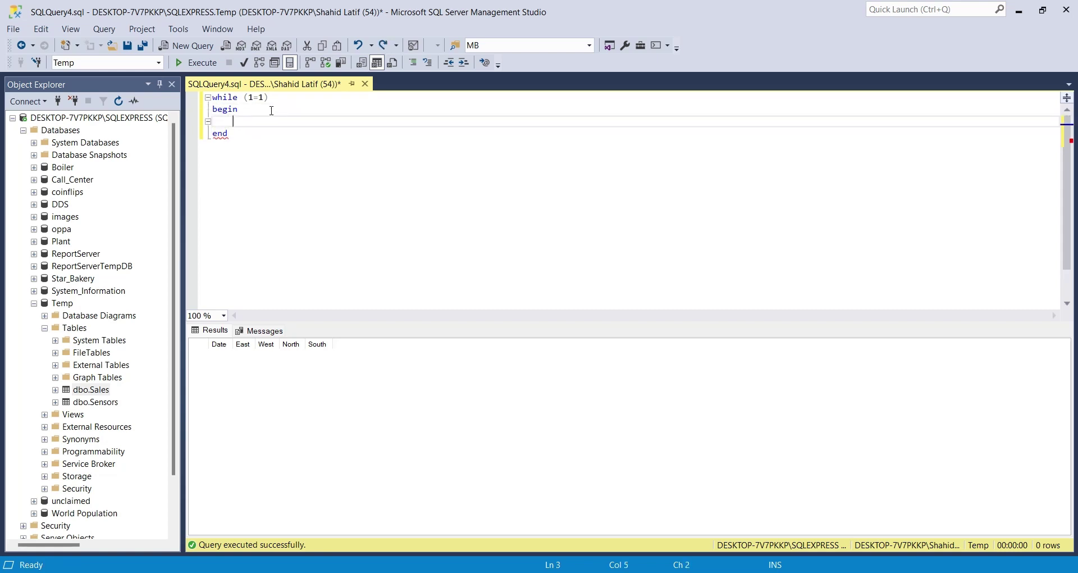
type("waitfor delay '00:00:")
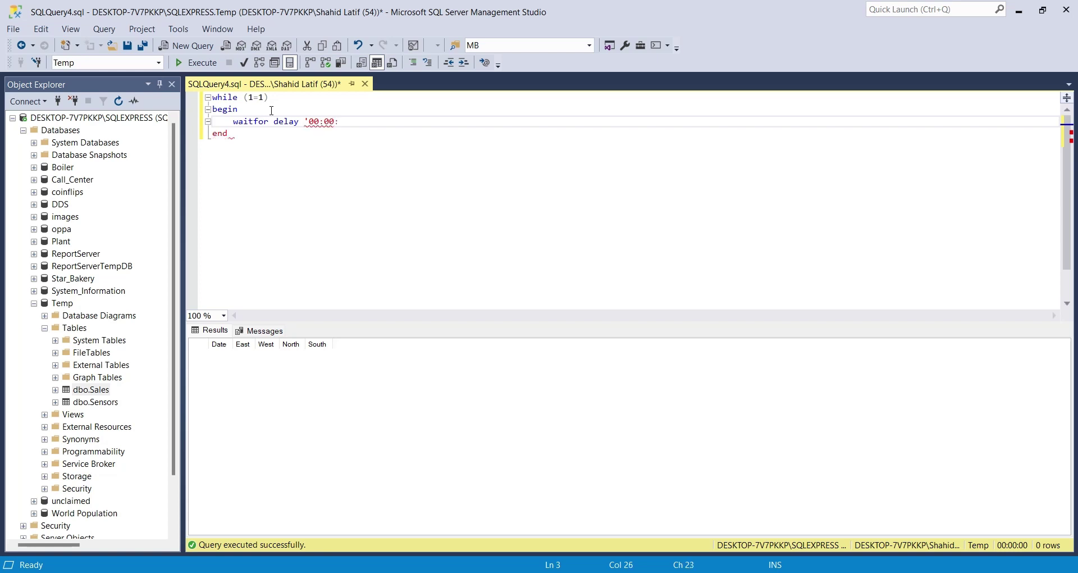
type("01'")
- Add an insert into sales of getdate() and four rand()*5 values inside the loop
key("Return")
type("insert into ")
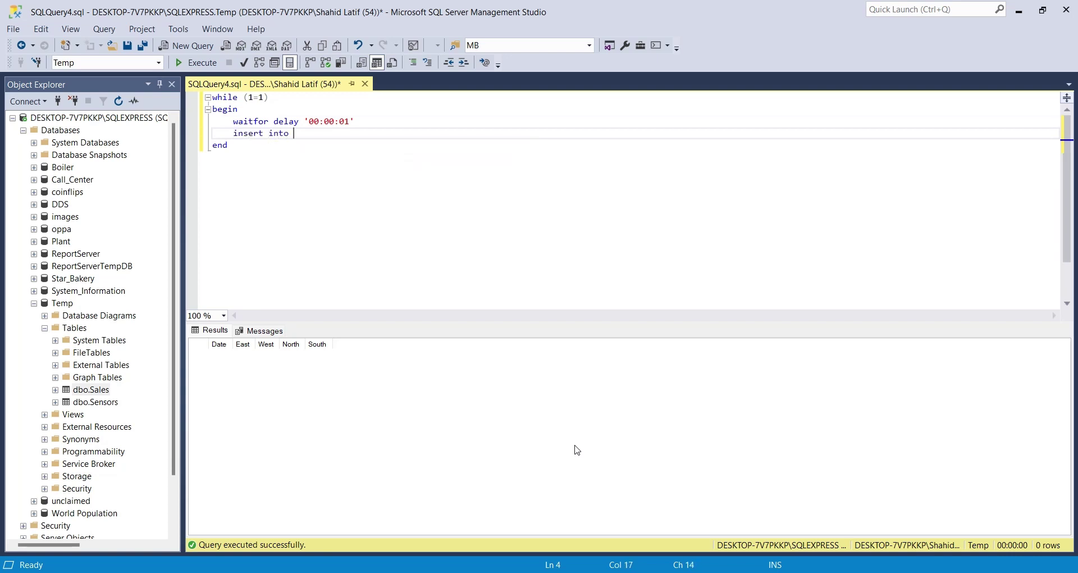
type("sales values (get")
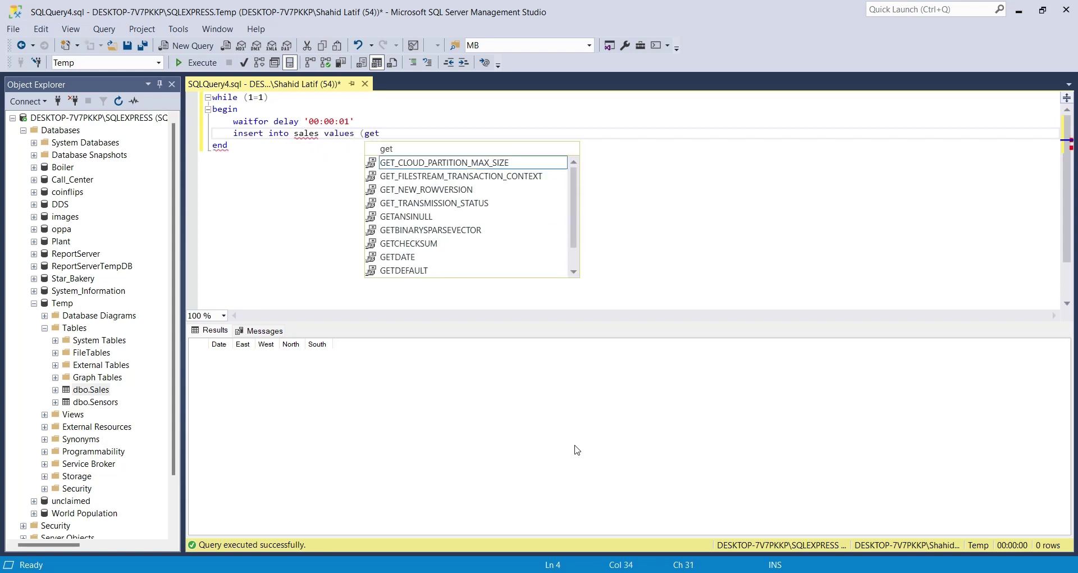
type("date()")
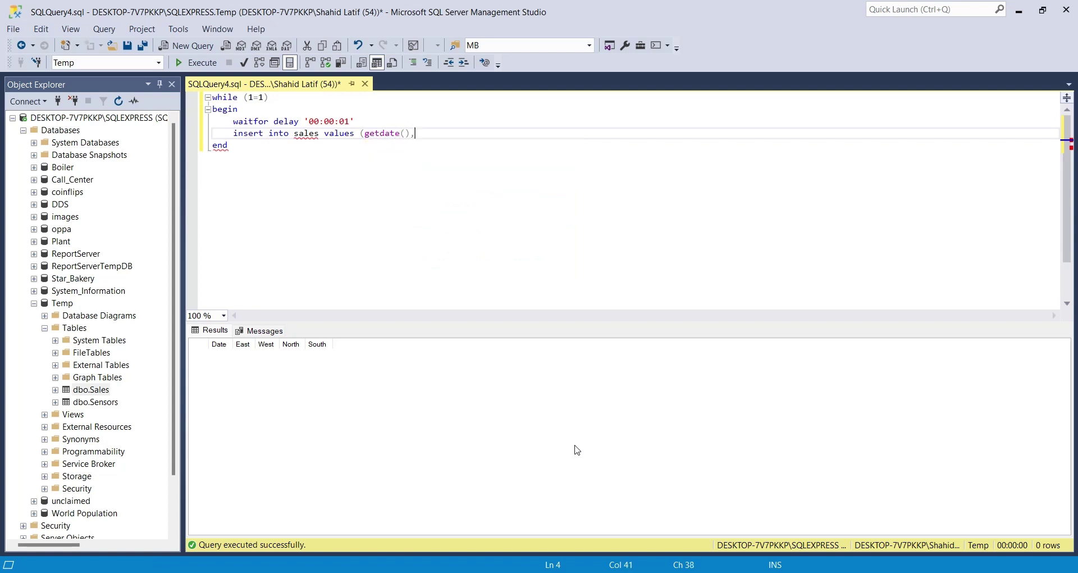
type(",rand")
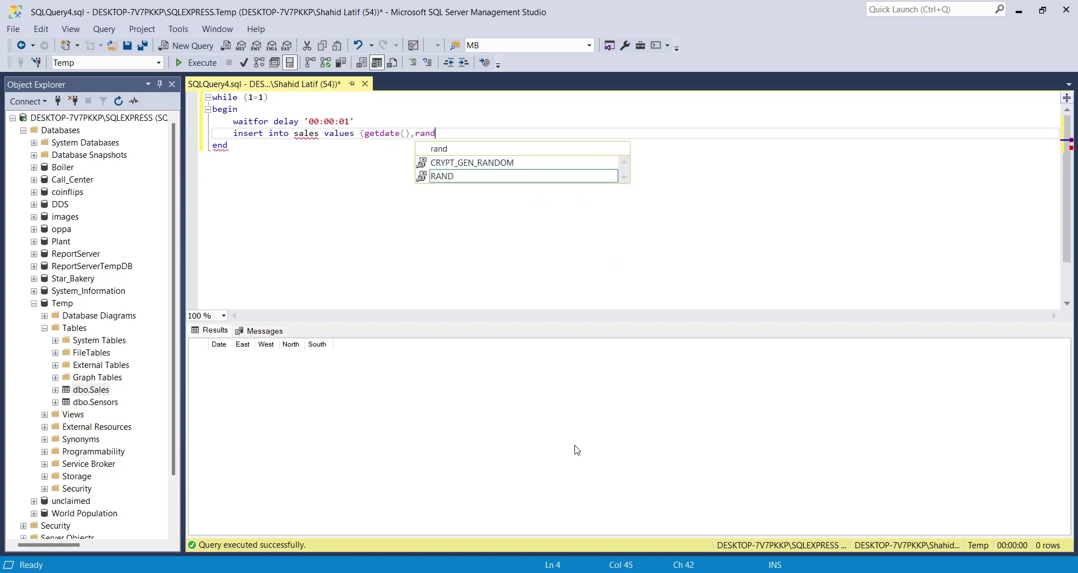
type("()*5")
key("shift+Left")
key("shift+Left")
key("shift+Left")
key("shift+Left")
key("shift+Left")
key("shift+Left")
key("shift+Left")
key("shift+Left")
key("ctrl+c")
key("End")
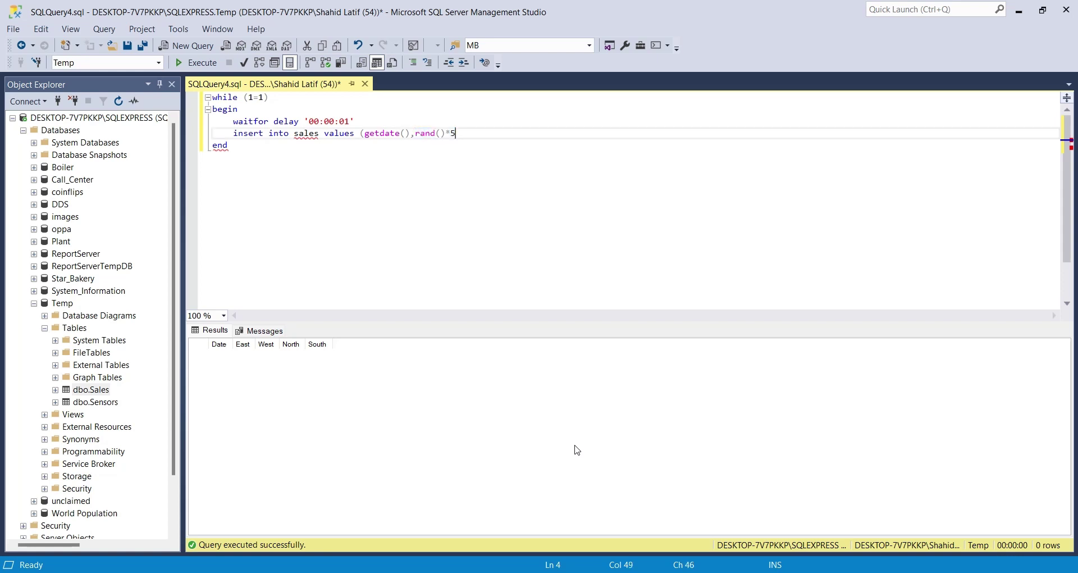
type(",")
key("ctrl+v")
type(",")
key("ctrl+v")
type(",")
key("ctrl+v")
type(")")
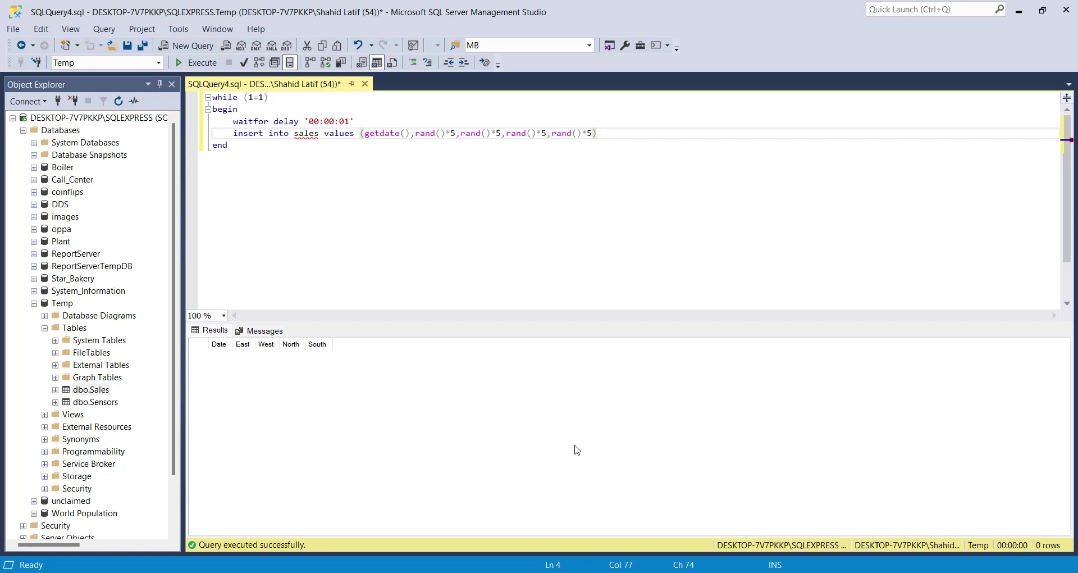
type(";")
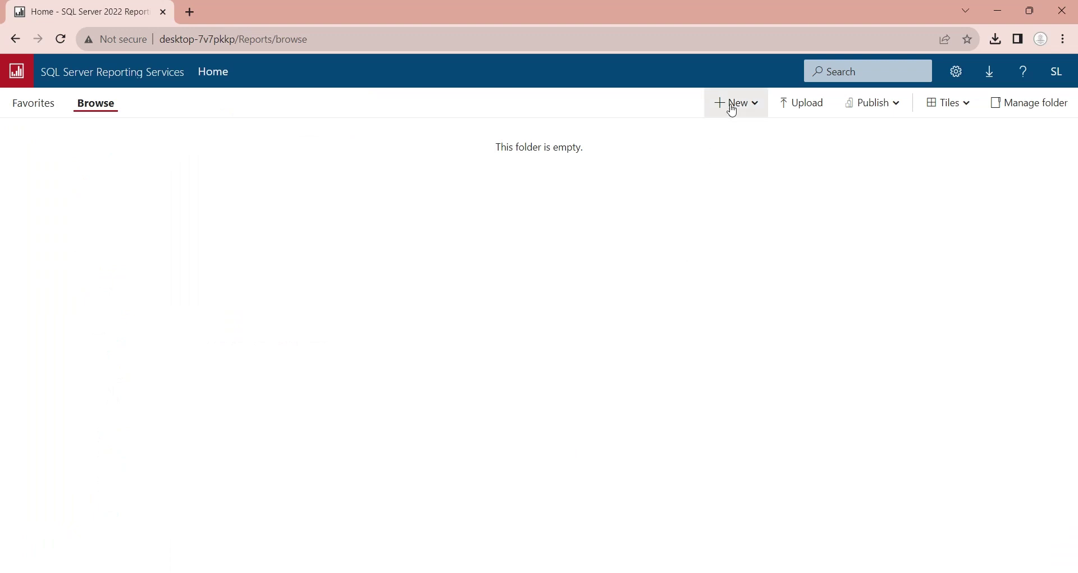
- Create a new paginated report, launching Report Builder connected to the report server
left_click(729, 103)
left_click(738, 157)
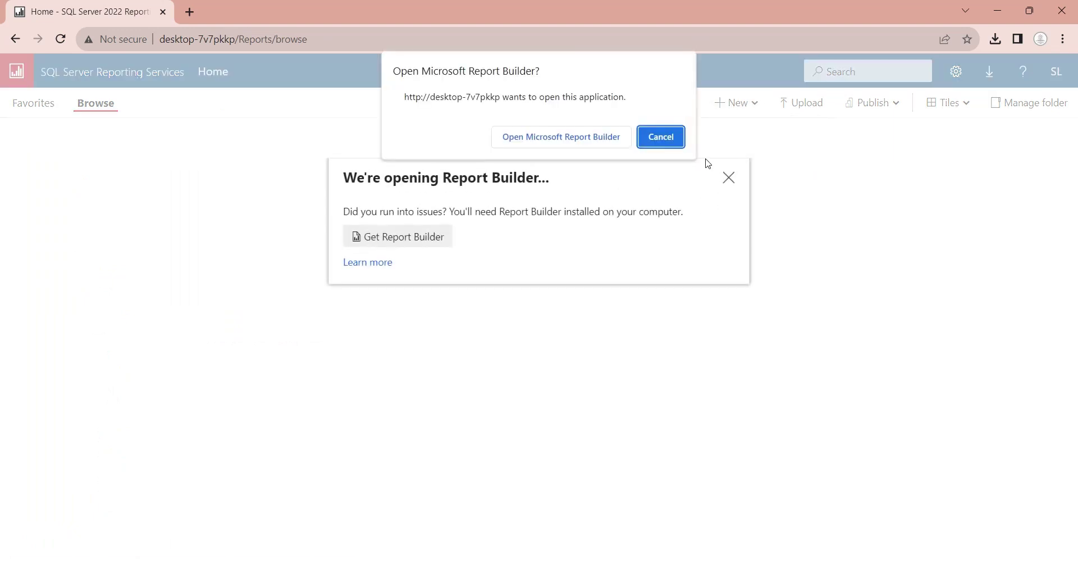
left_click(588, 143)
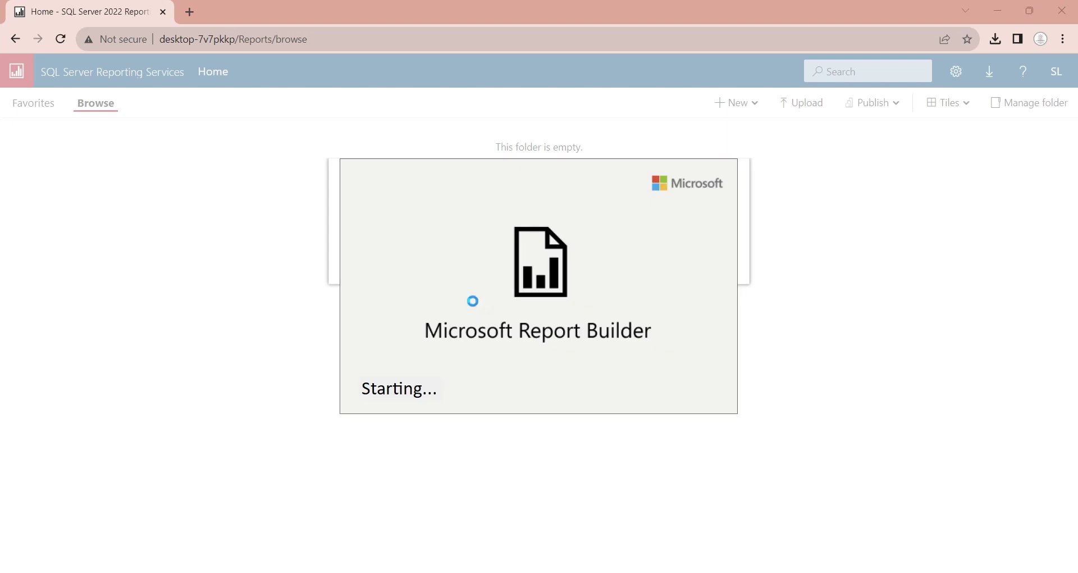
left_click(588, 358)
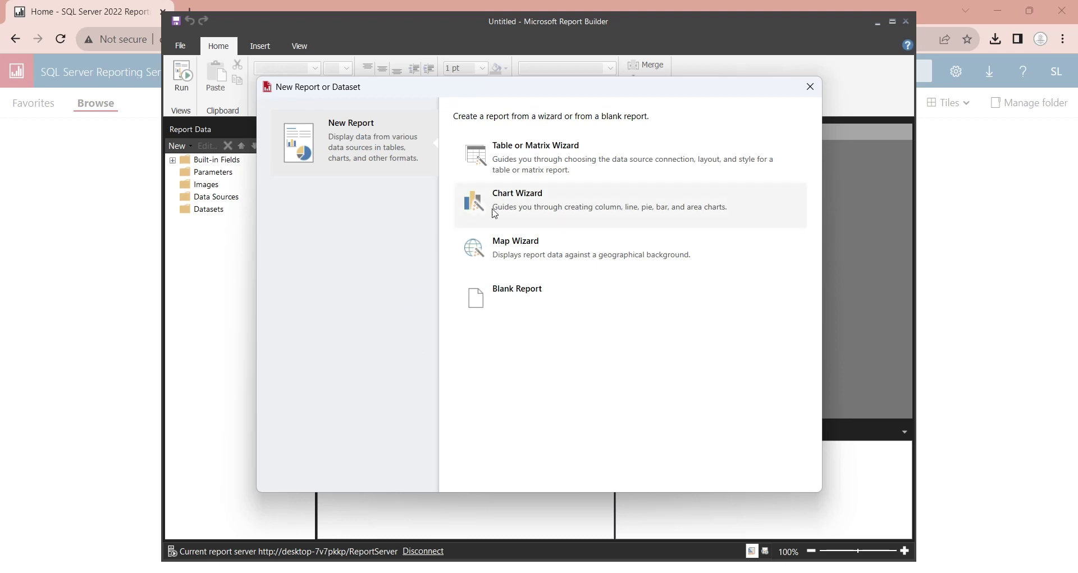
- In the Chart Wizard, create a new dataset with a new Microsoft SQL Server data source
left_click(508, 205)
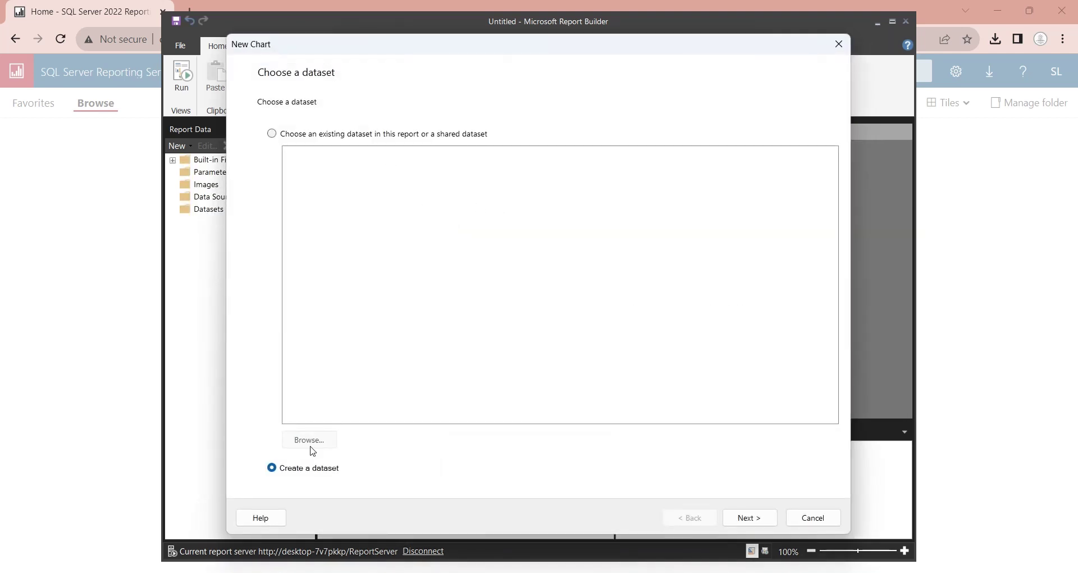
left_click(738, 514)
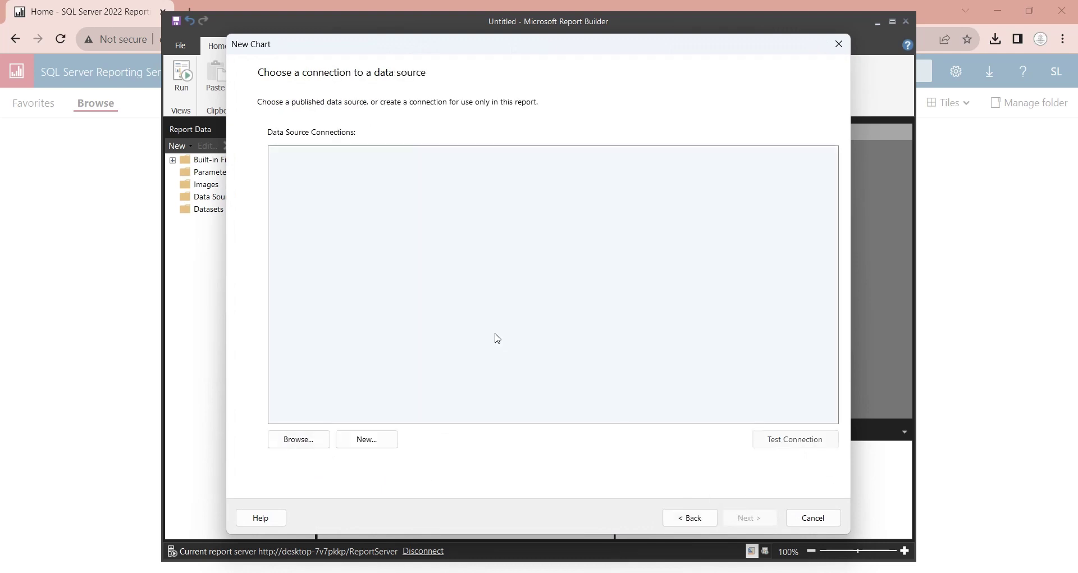
left_click(362, 439)
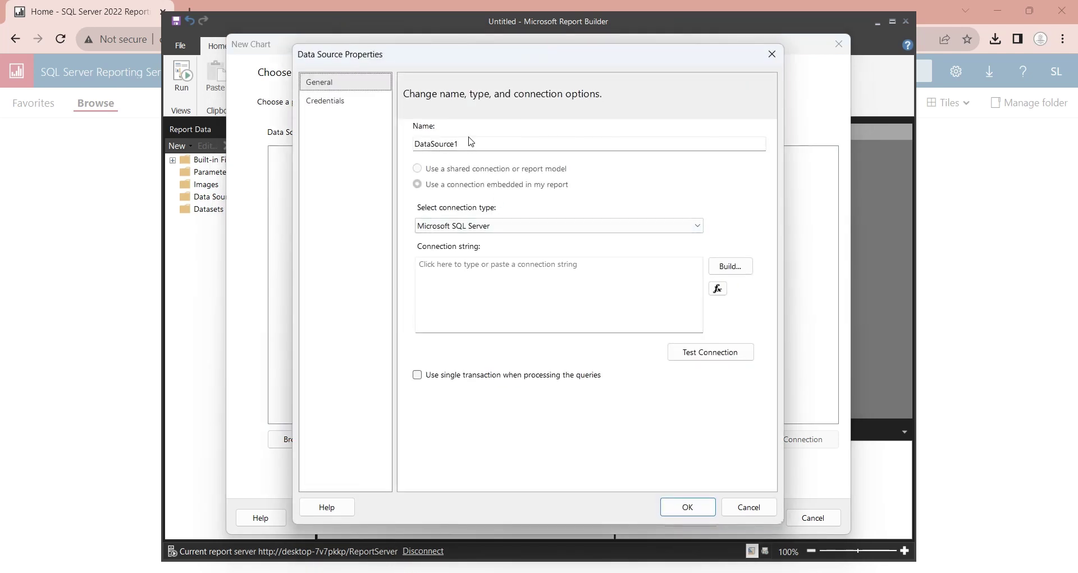
double_click(470, 144)
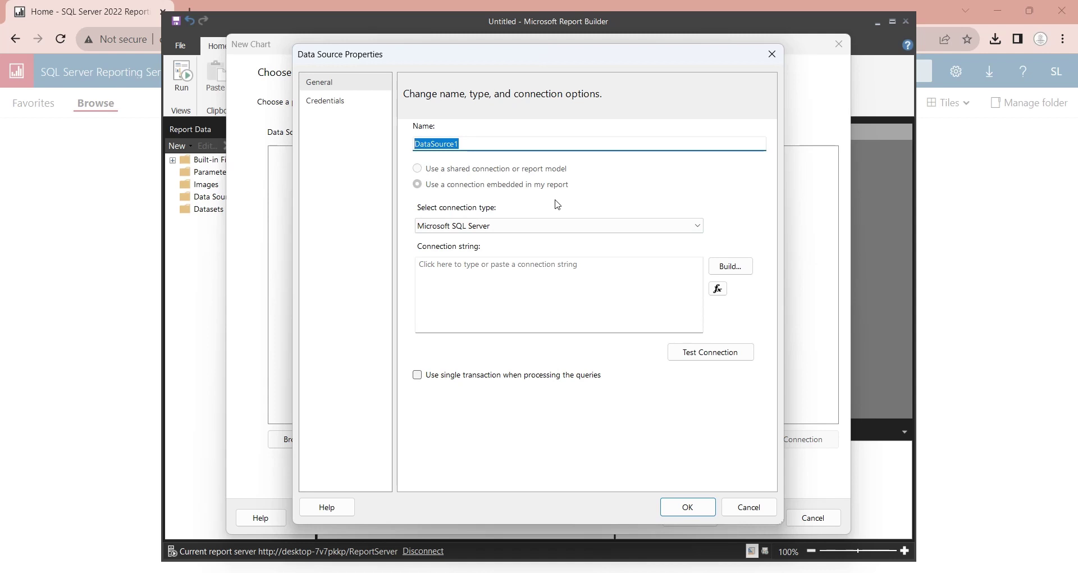
type("TempSales")
left_click(449, 226)
left_click(482, 226)
left_click(493, 274)
left_click(736, 264)
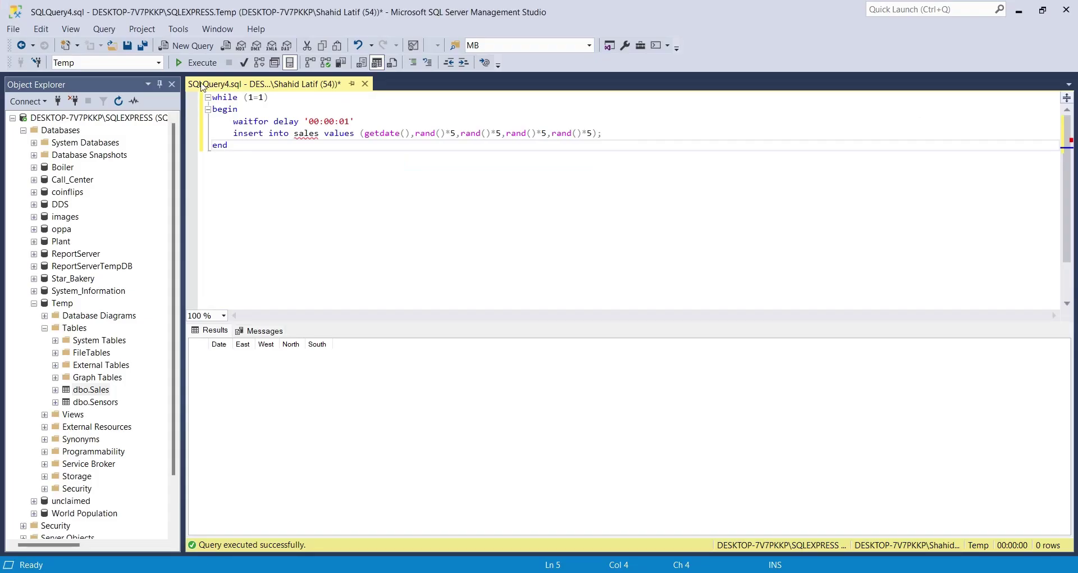
- Look up the SQLEXPRESS server name in SSMS's connection details
right_click(126, 118)
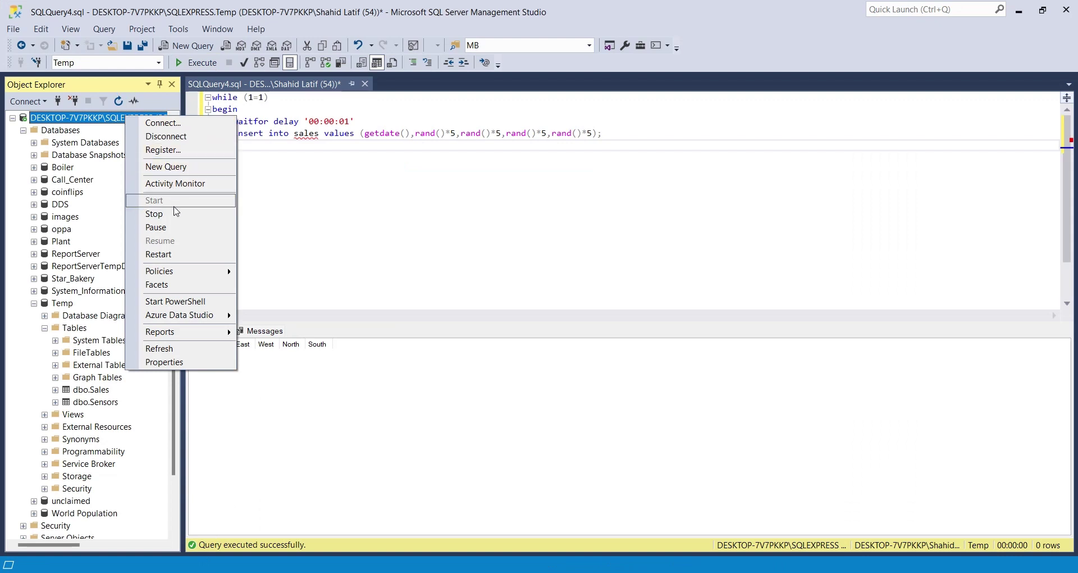
left_click(163, 122)
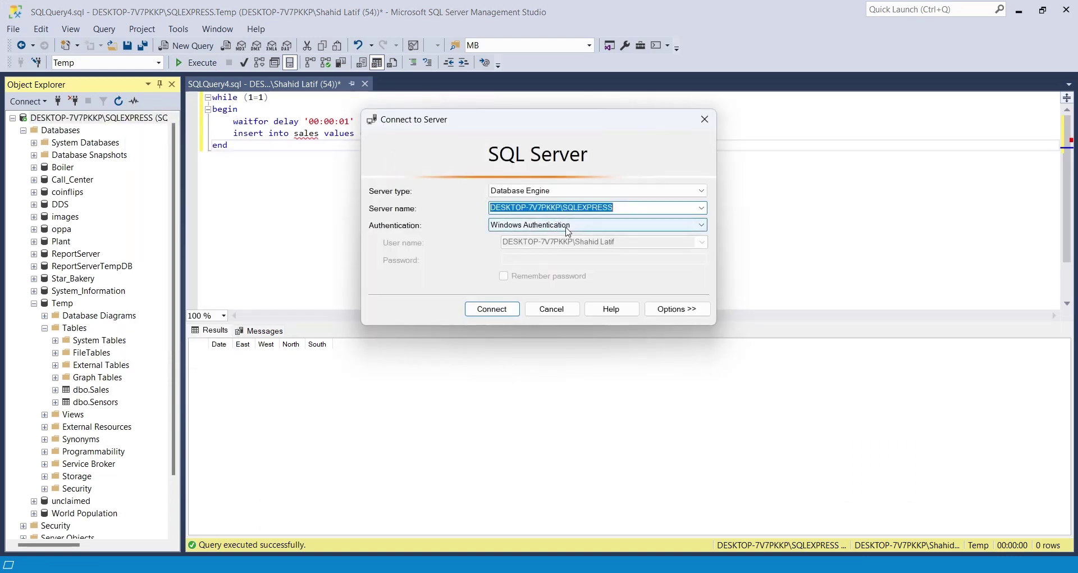
left_click(553, 308)
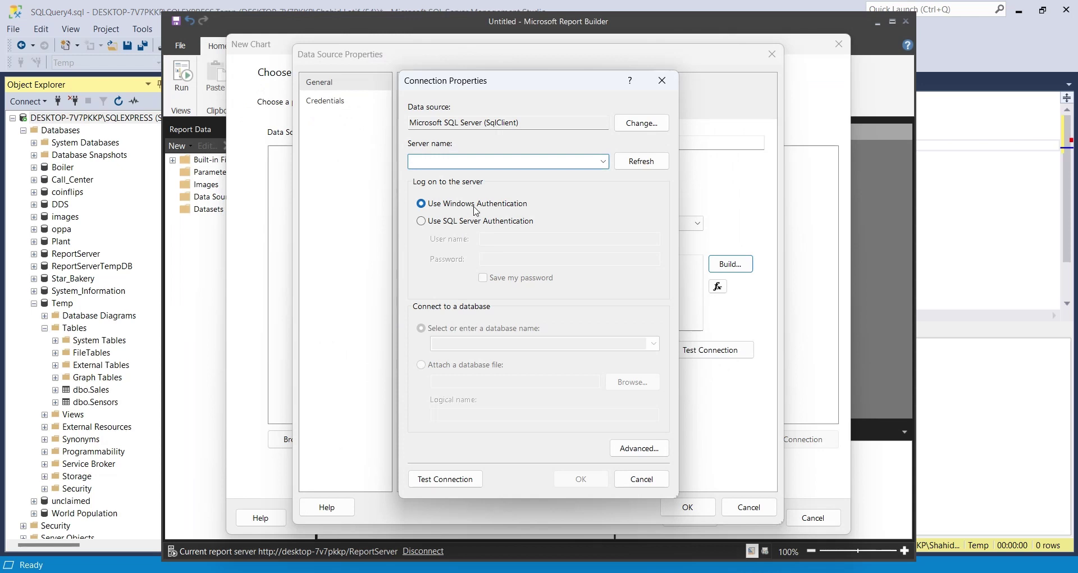
- Point the connection at the SQLEXPRESS server and Temp database, and test it successfully
type("DESKTOP-7V7PKKP\\SQLEXPRESS")
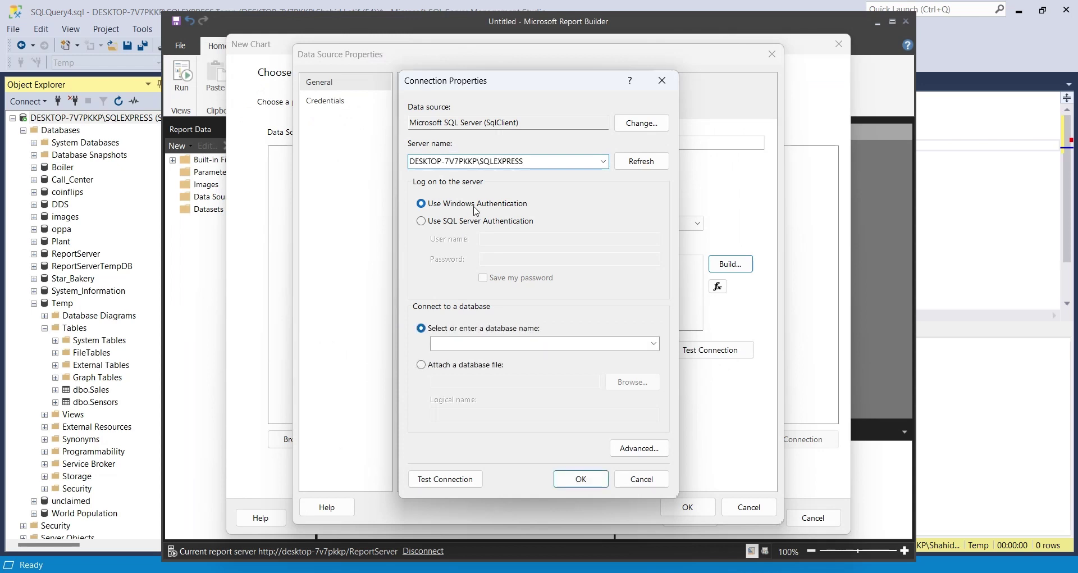
left_click(653, 344)
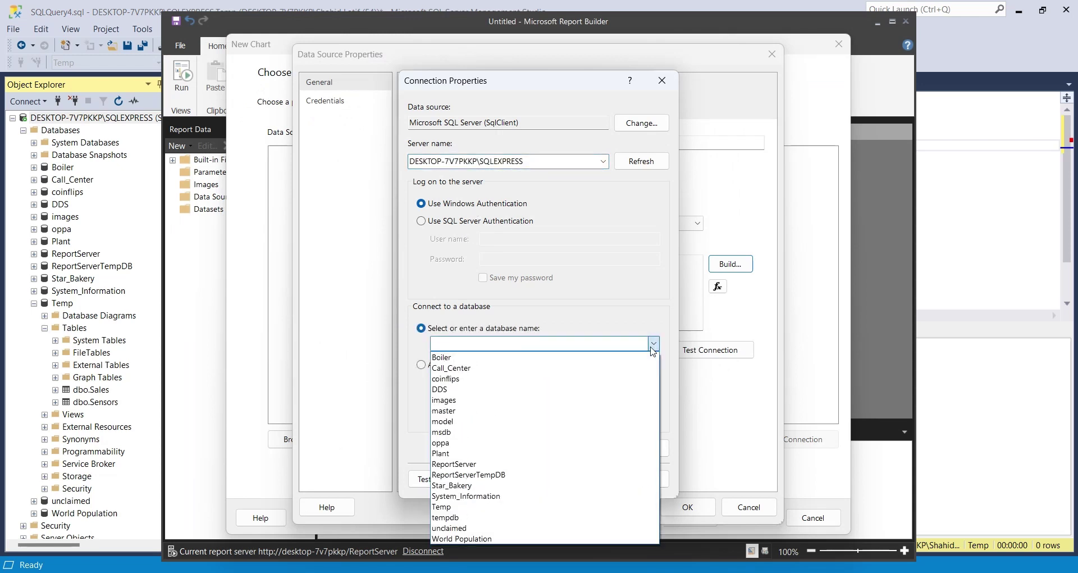
left_click(516, 507)
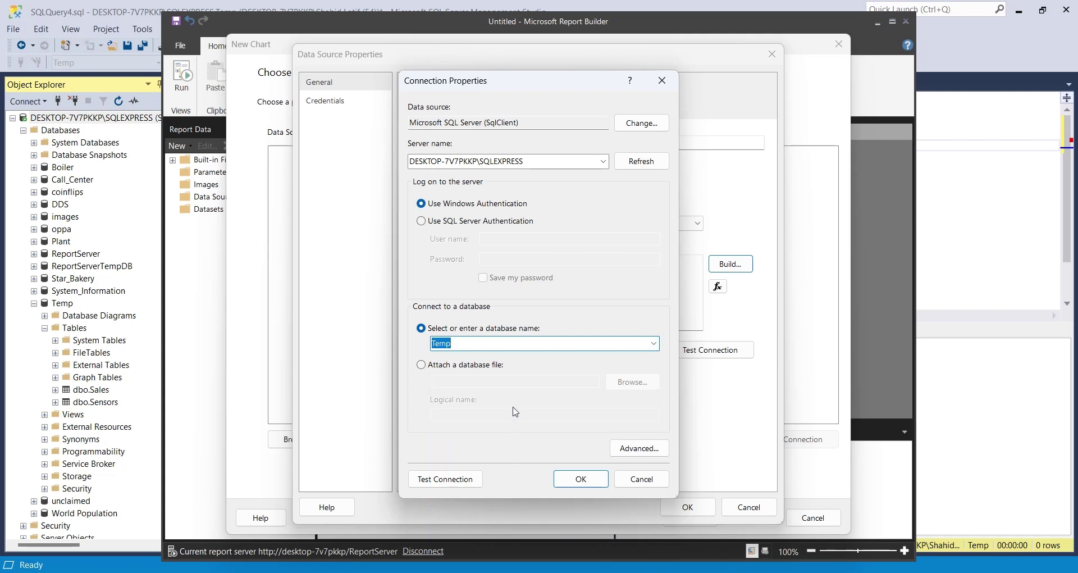
left_click(581, 479)
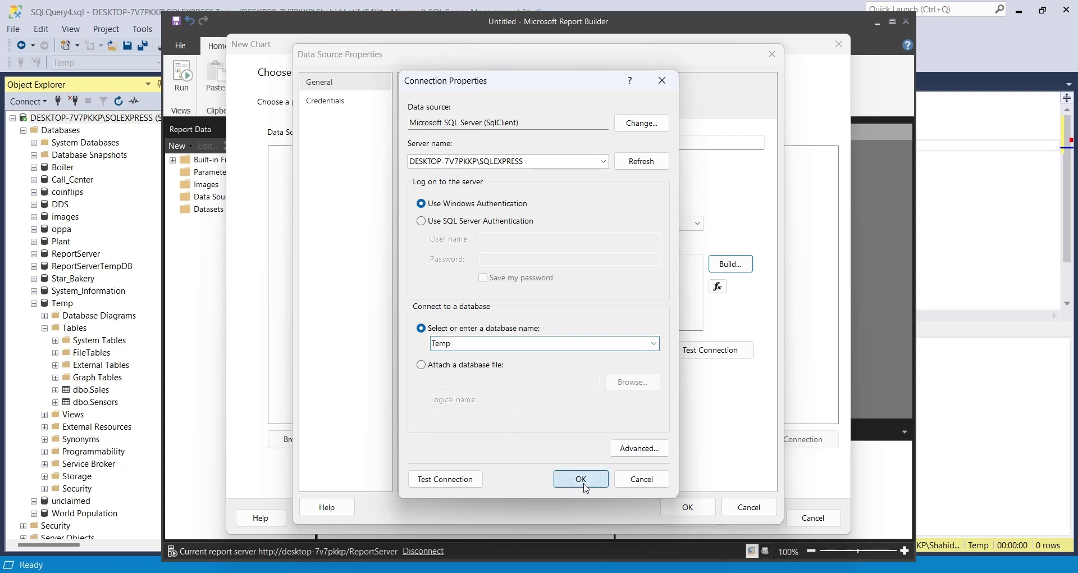
left_click(480, 482)
left_click(573, 345)
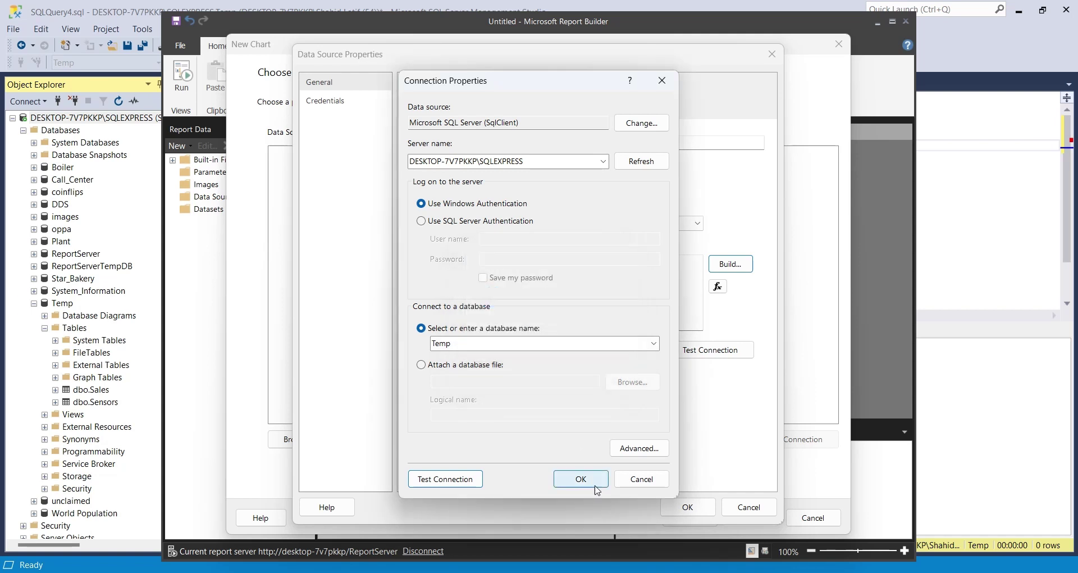
left_click(594, 484)
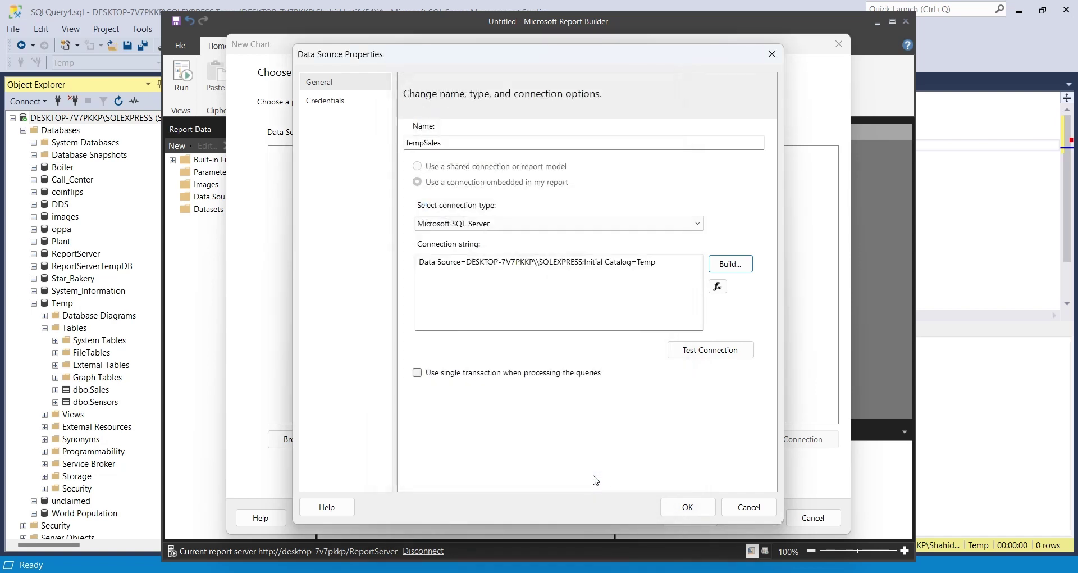
- Test and save the TempSales data source
left_click(720, 363)
left_click(591, 347)
left_click(666, 515)
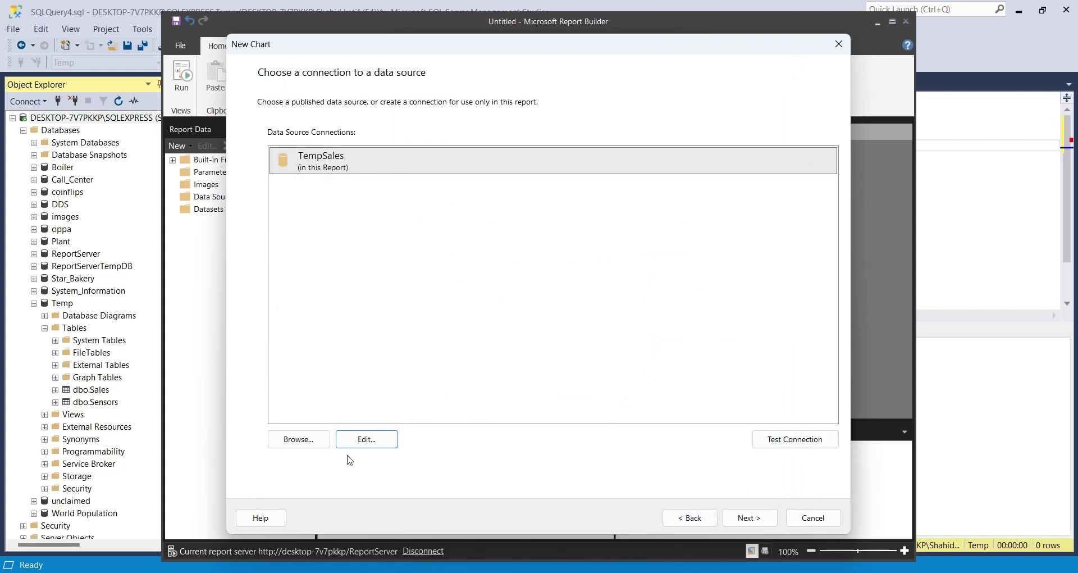
- Select all fields of the Sales table for the dataset query
left_click(749, 517)
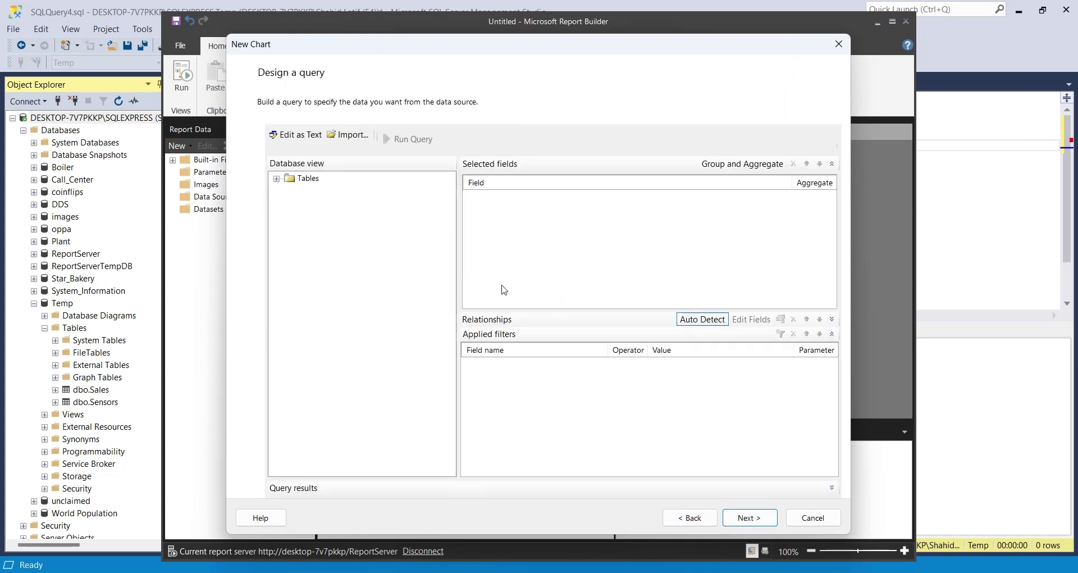
left_click(277, 179)
left_click(290, 191)
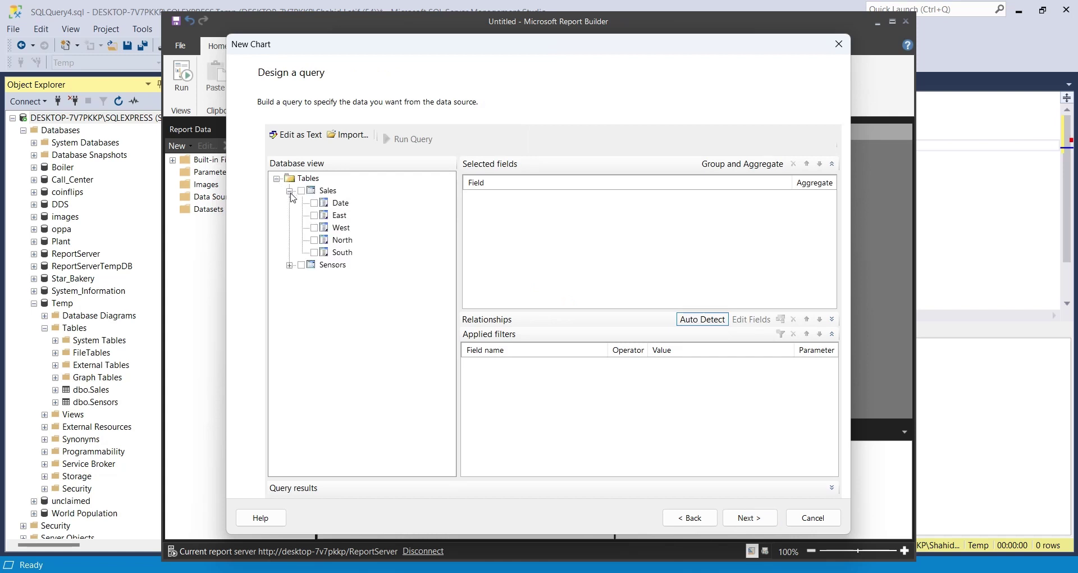
left_click(301, 191)
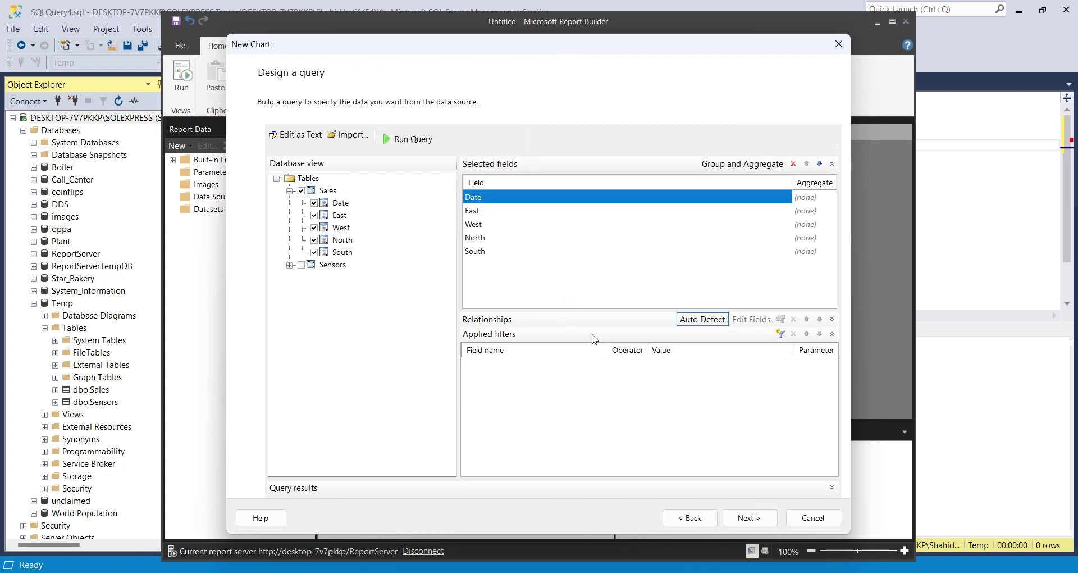
left_click(749, 518)
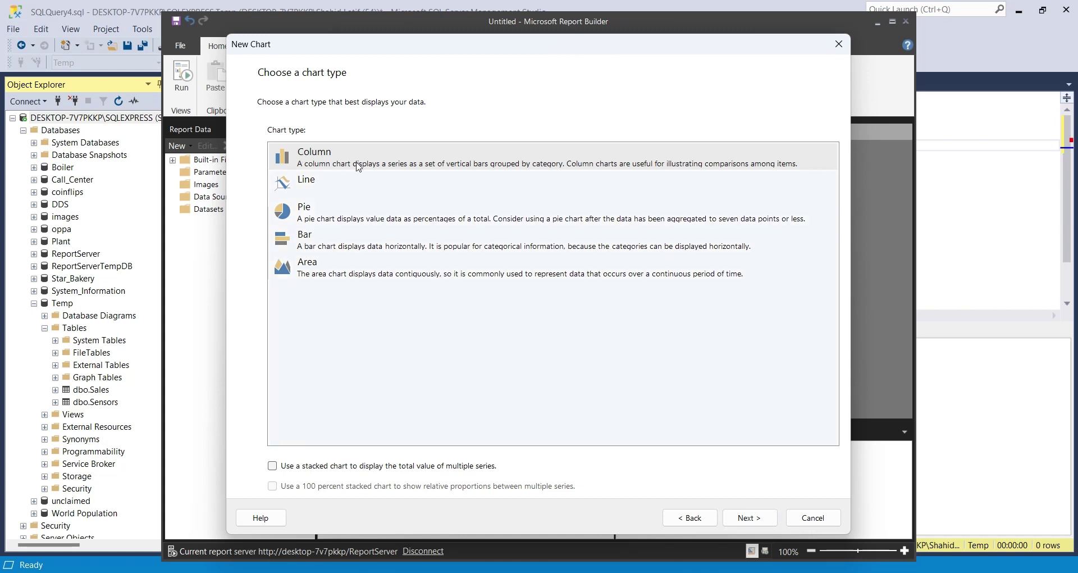
- Choose a column chart and add East, West, North and South as summed values
left_click(748, 517)
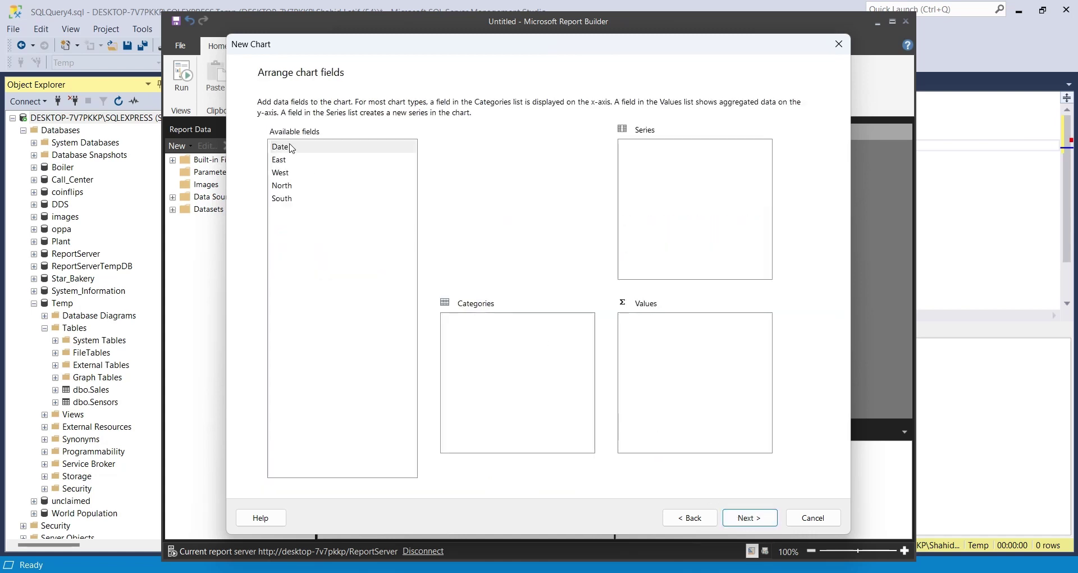
left_click(286, 161)
left_click_drag(283, 163, 621, 331)
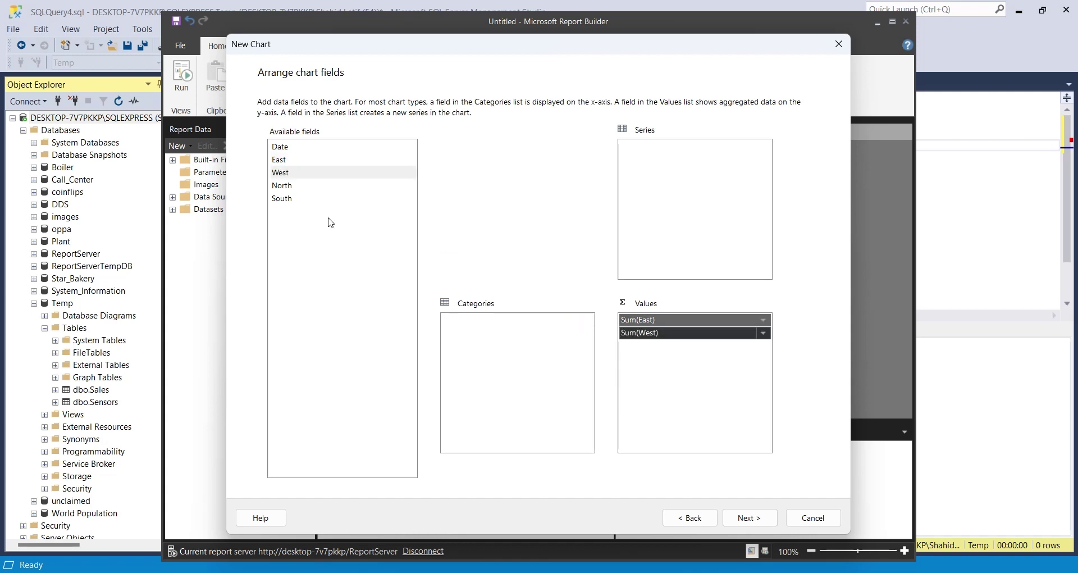
left_click_drag(292, 188, 632, 368)
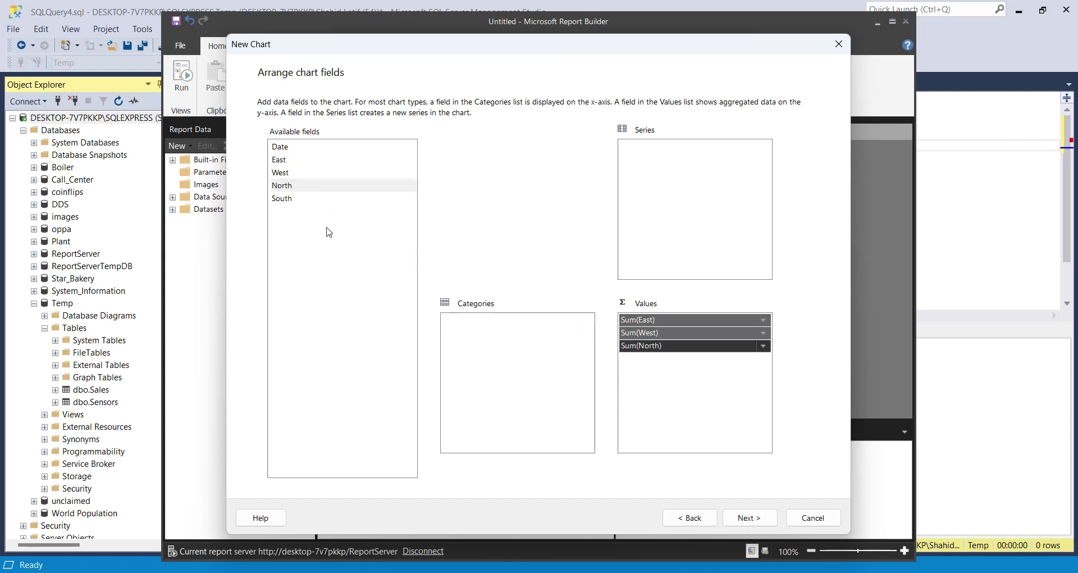
left_click_drag(297, 199, 691, 392)
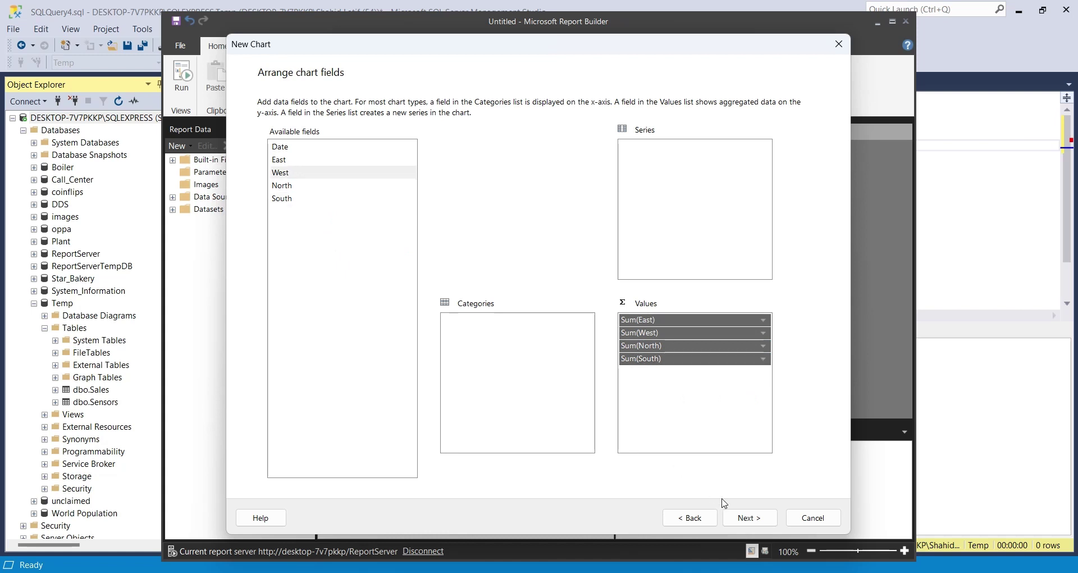
left_click(748, 521)
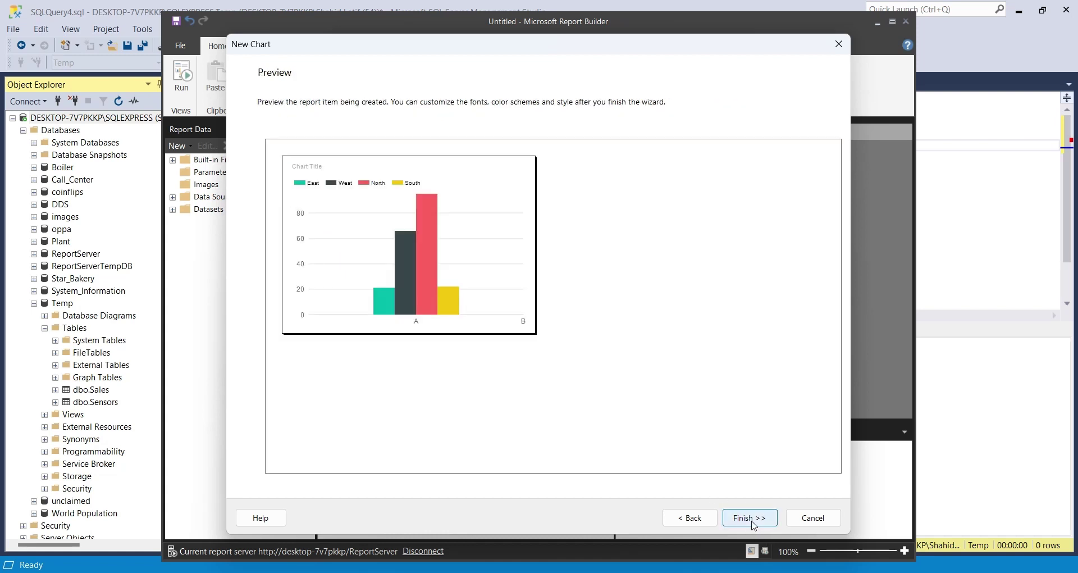
- Finish the wizard and delete the chart's category axis title
left_click(754, 522)
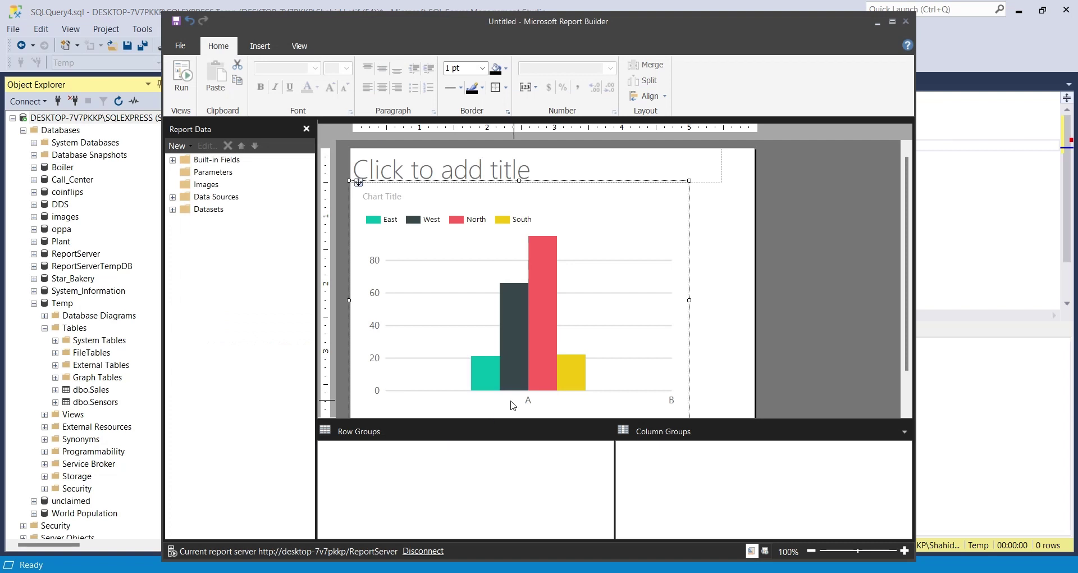
left_click(527, 401)
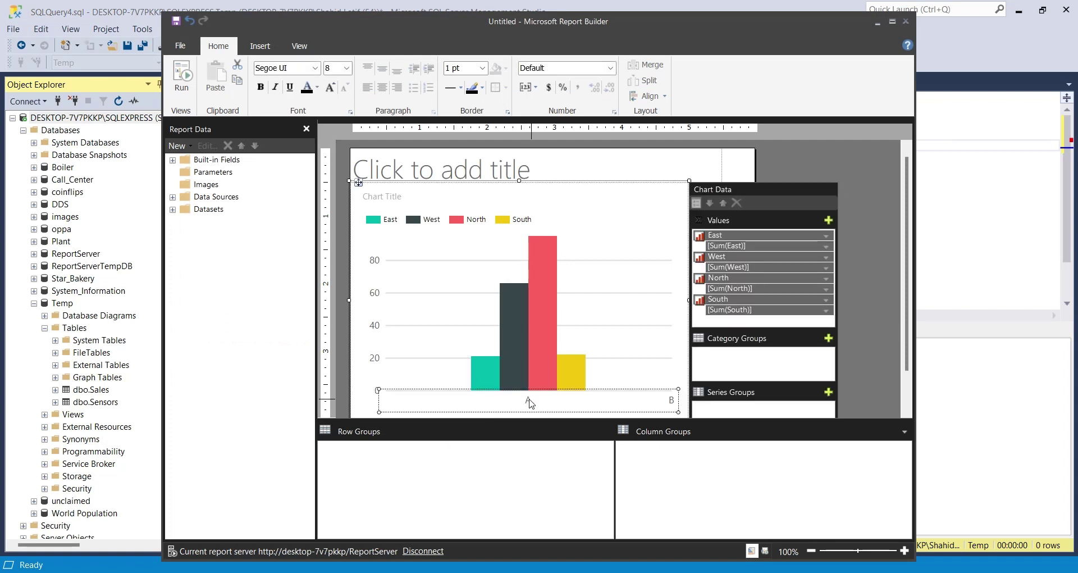
key("Delete")
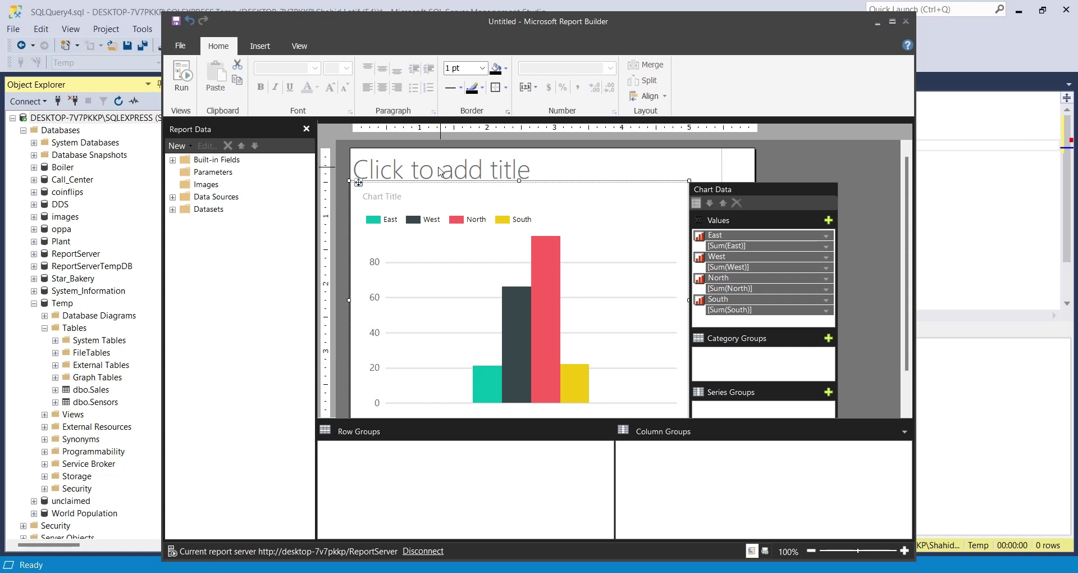
- Title the report 'Realtime Live Sales' and widen the column chart slightly
left_click(459, 169)
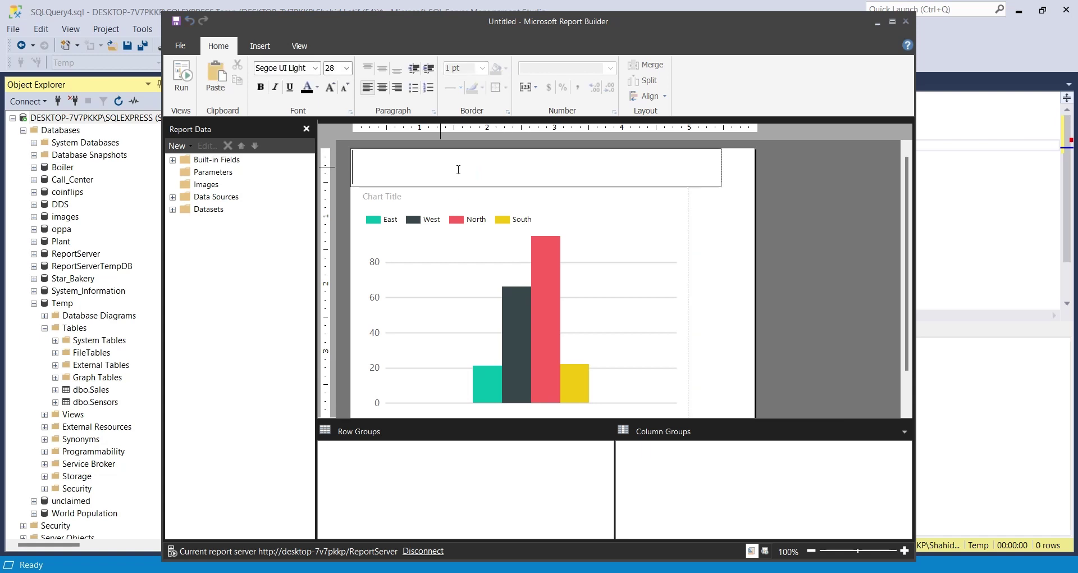
type("Realtime")
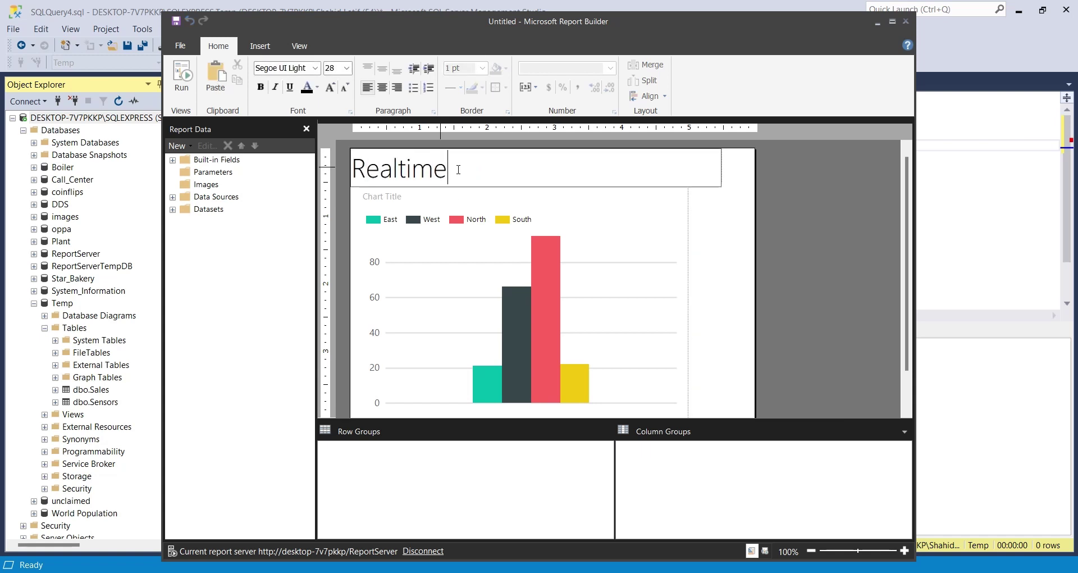
type(" Live Sales")
left_click(597, 227)
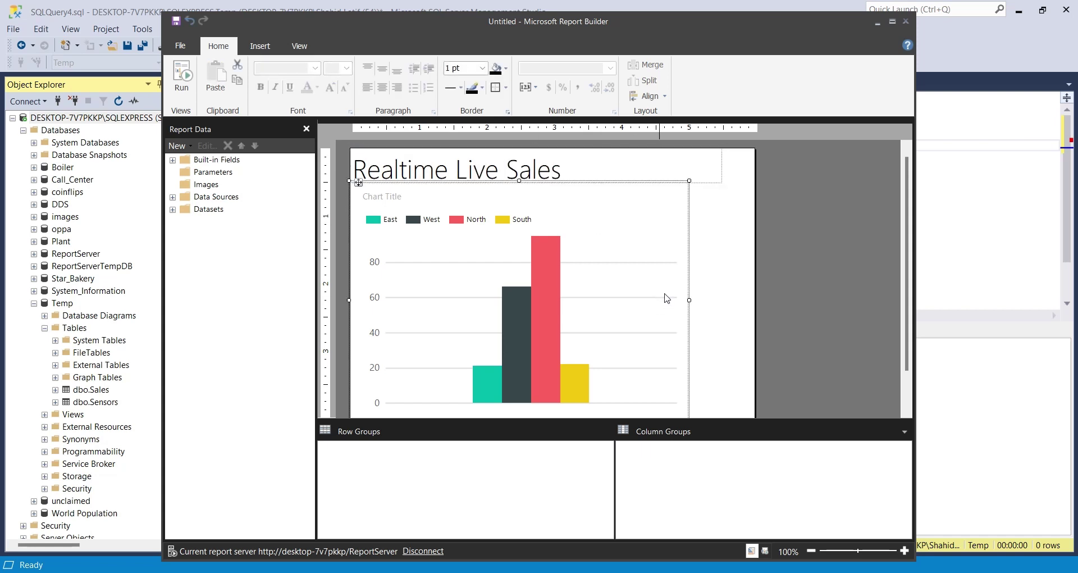
left_click_drag(689, 301, 723, 301)
scroll(797, 304, "down", 1)
scroll(797, 305, "up", 1)
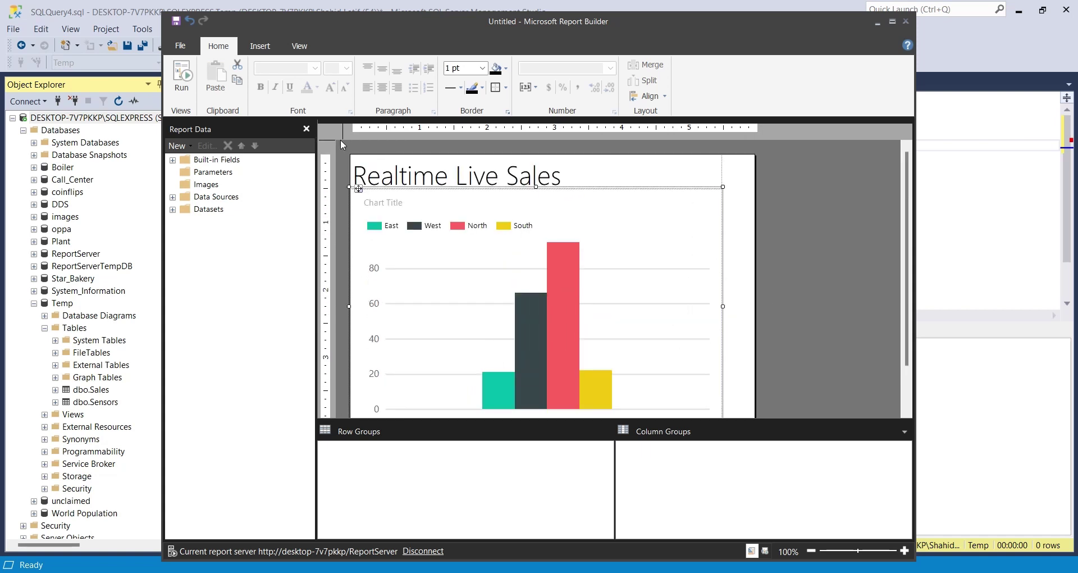
- Save the report to the report server as RealtimeLiveSales
key("ctrl+s")
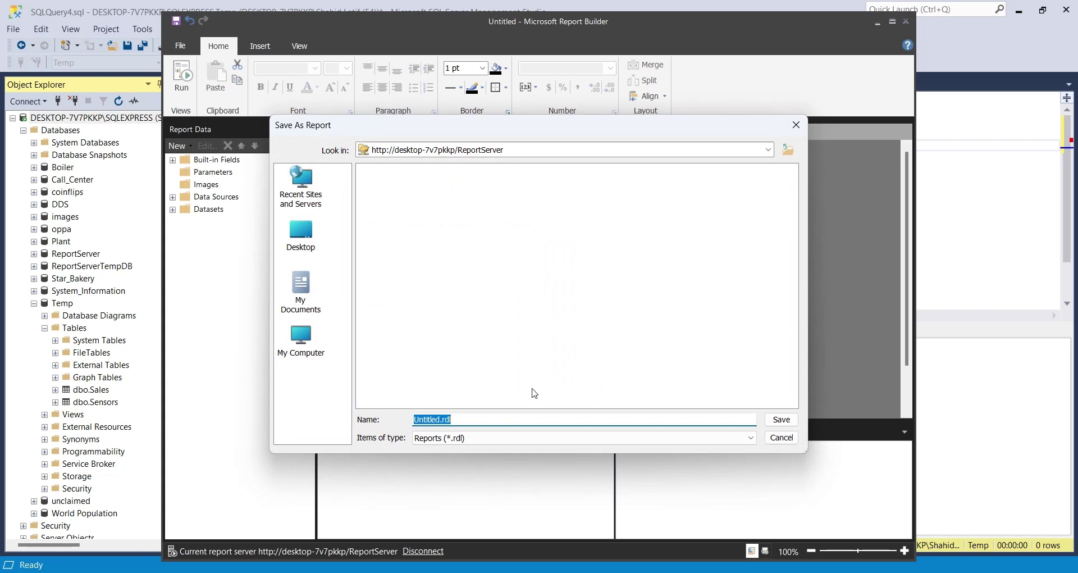
type("R")
type("ealtimeLiveSales")
left_click(771, 418)
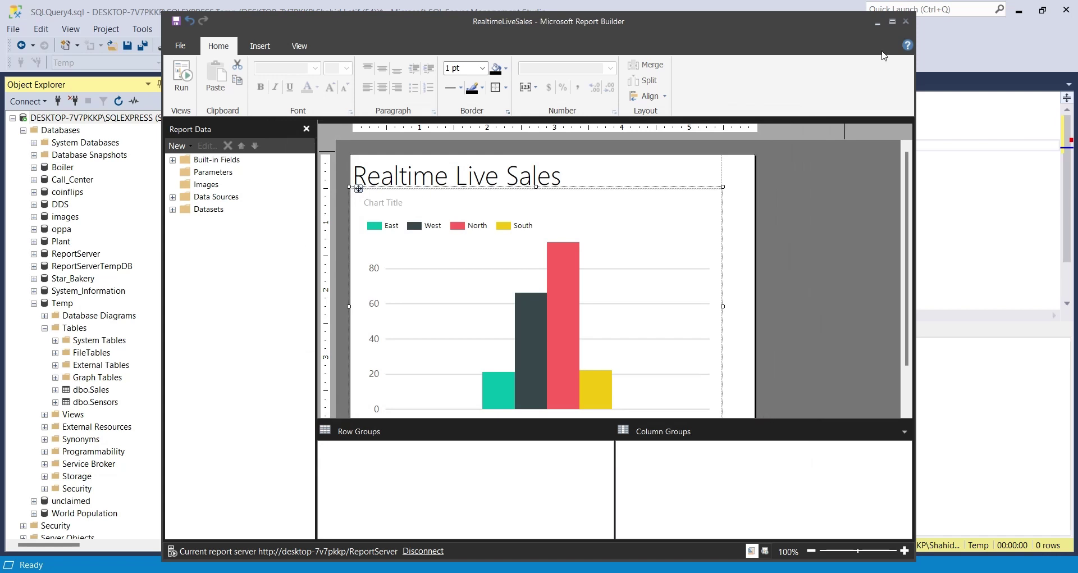
- Close Report Builder, refresh Browse, open RealtimeLiveSales to check it, then return Home
left_click(906, 21)
key("alt+Tab")
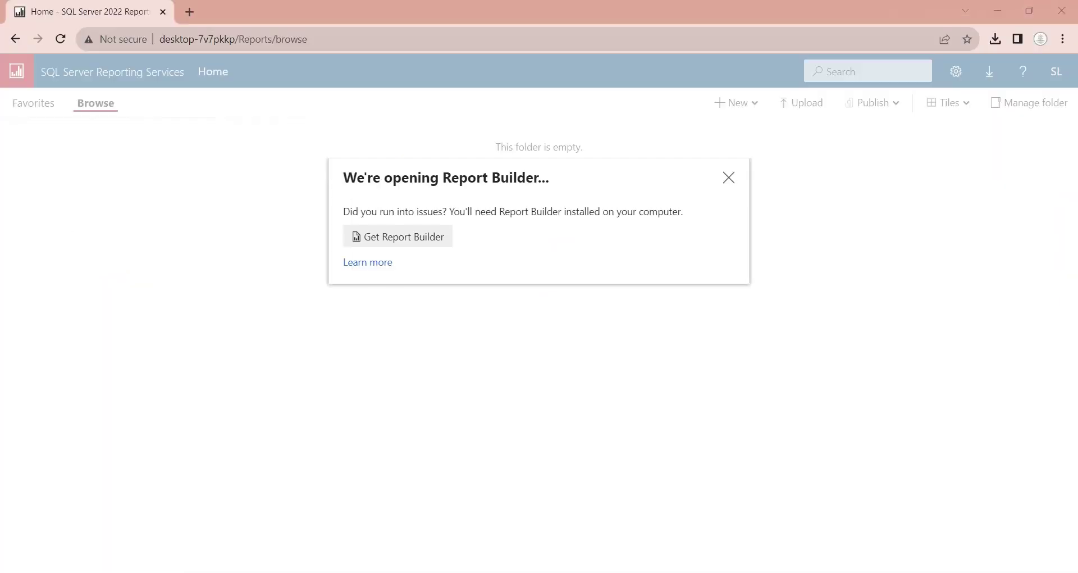
left_click(728, 178)
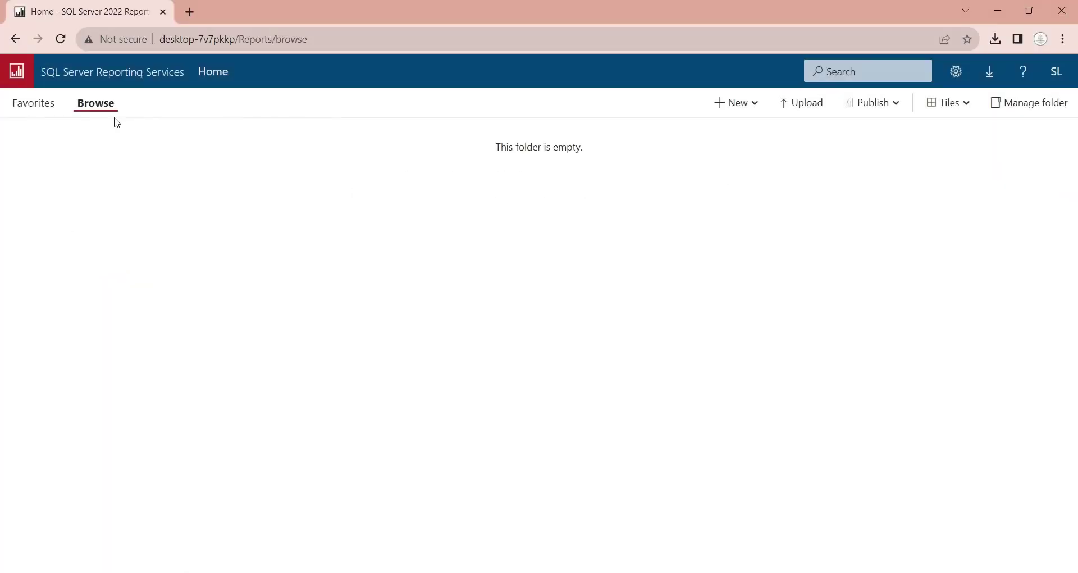
left_click(61, 39)
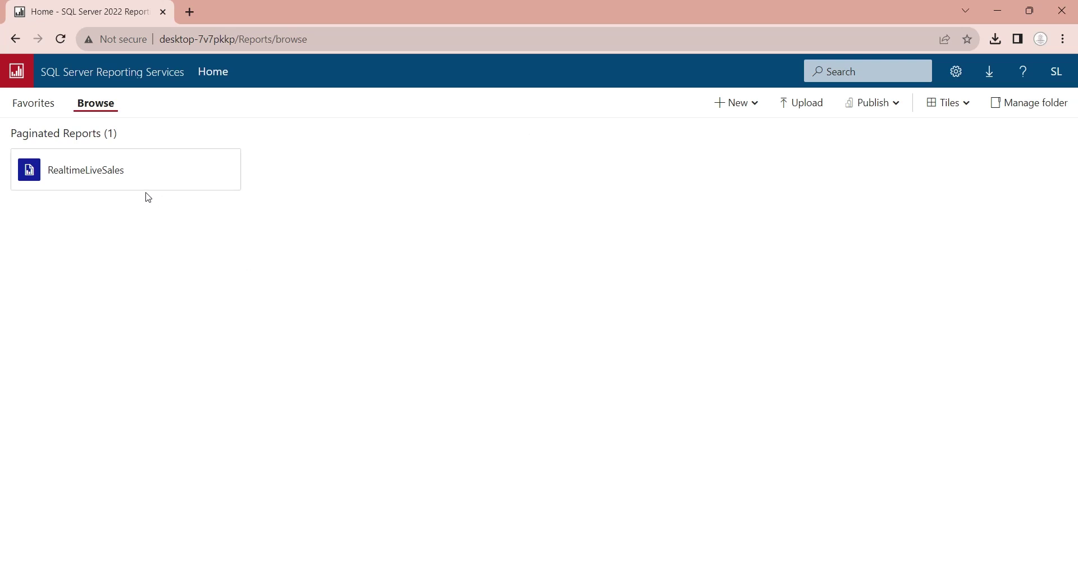
left_click(101, 185)
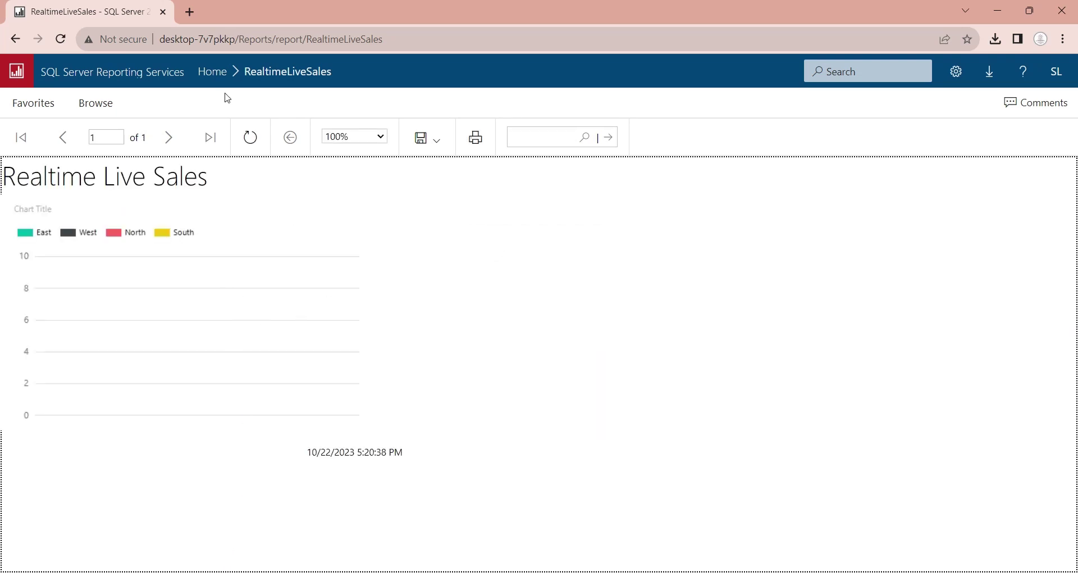
left_click(219, 75)
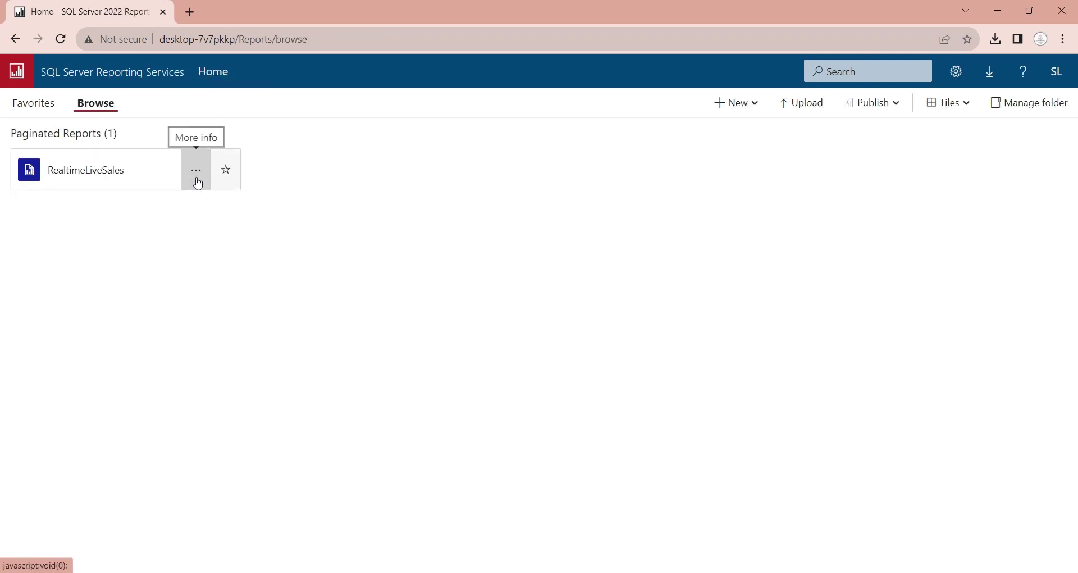
- Open RealtimeLiveSales in Report Builder and show the report Properties pane
left_click(196, 175)
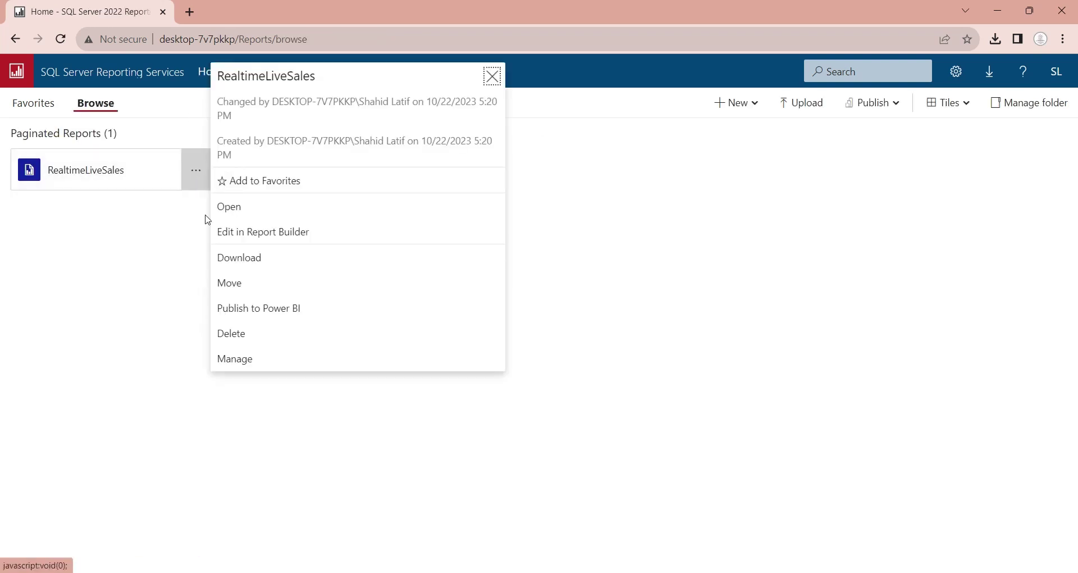
left_click(250, 242)
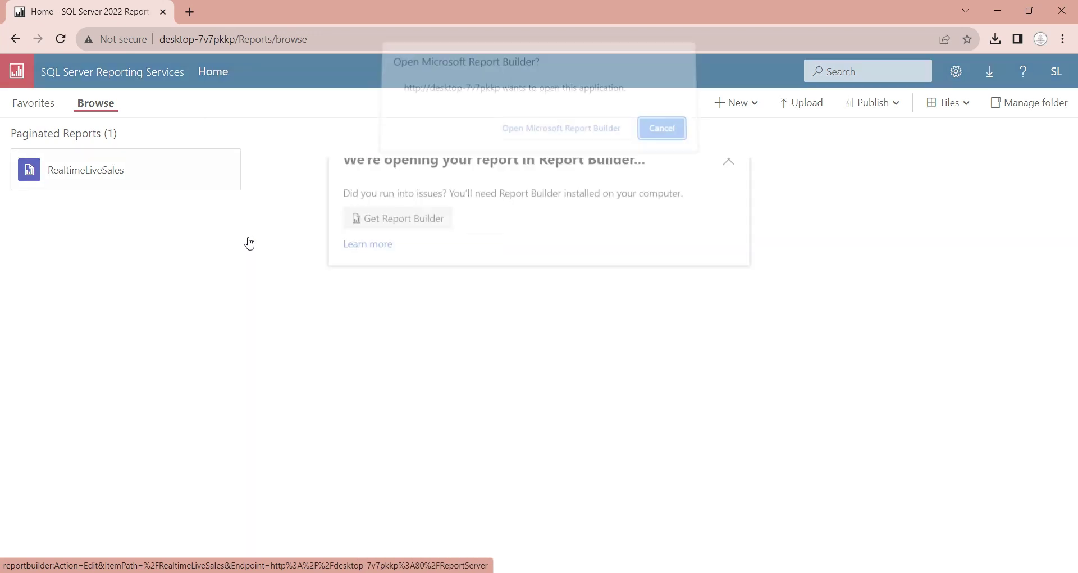
left_click(613, 139)
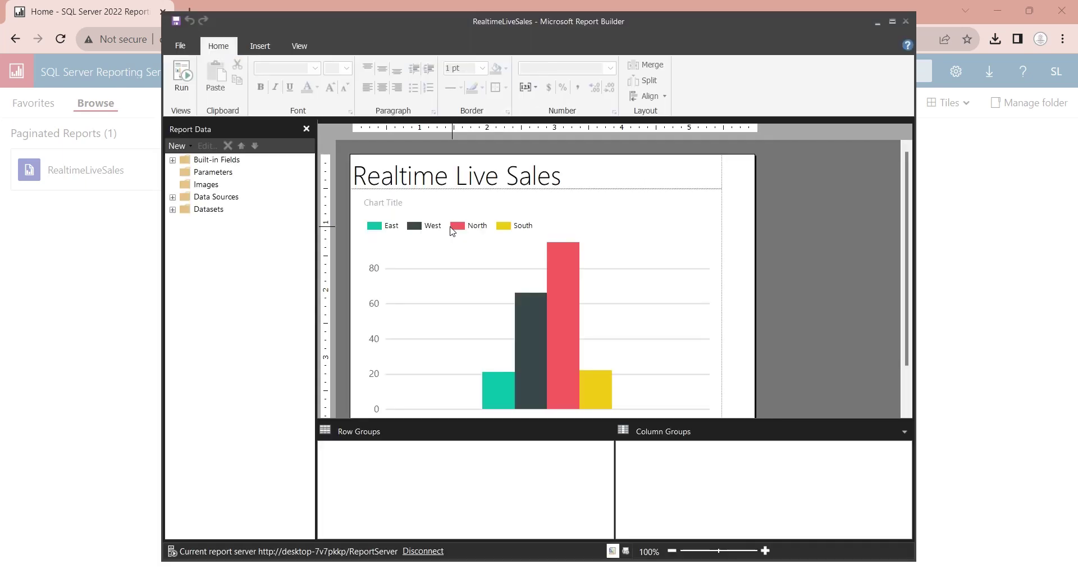
left_click(310, 47)
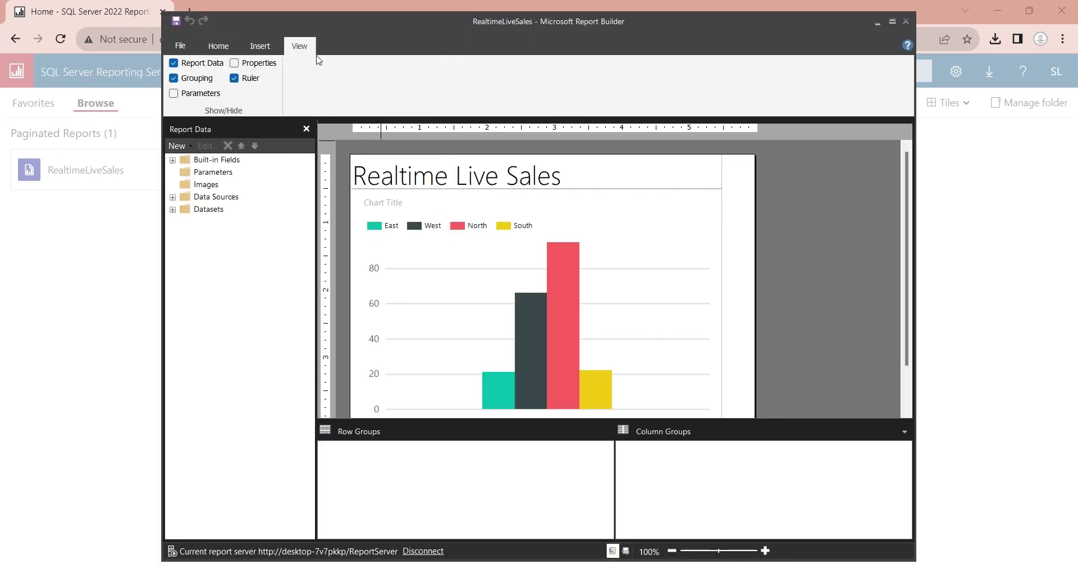
left_click(234, 63)
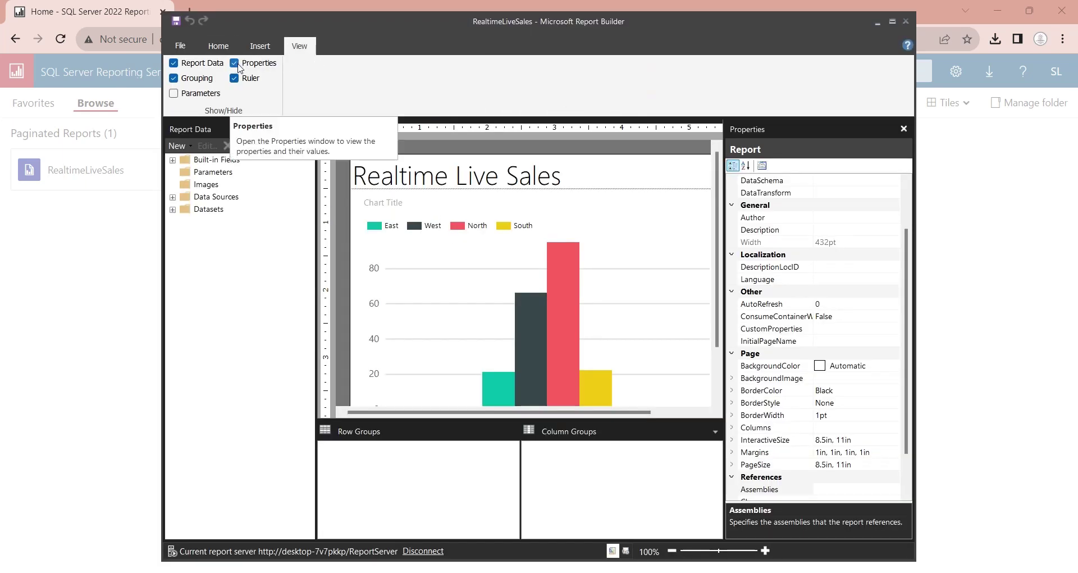
- Set the report's AutoRefresh property to 1 second and save the report
left_click_drag(906, 347, 910, 401)
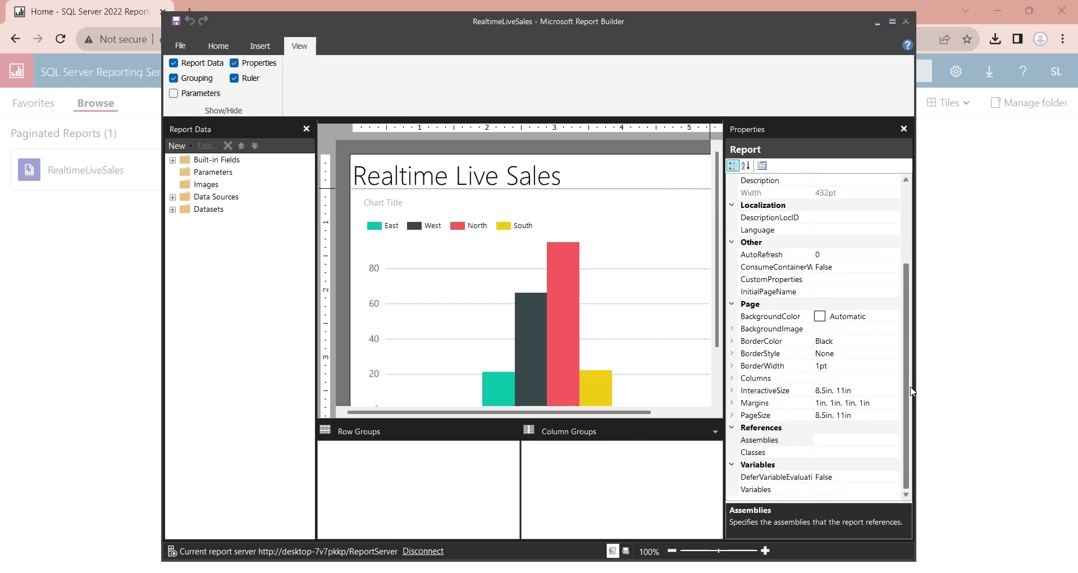
scroll(848, 322, "up", 5)
left_click(760, 318)
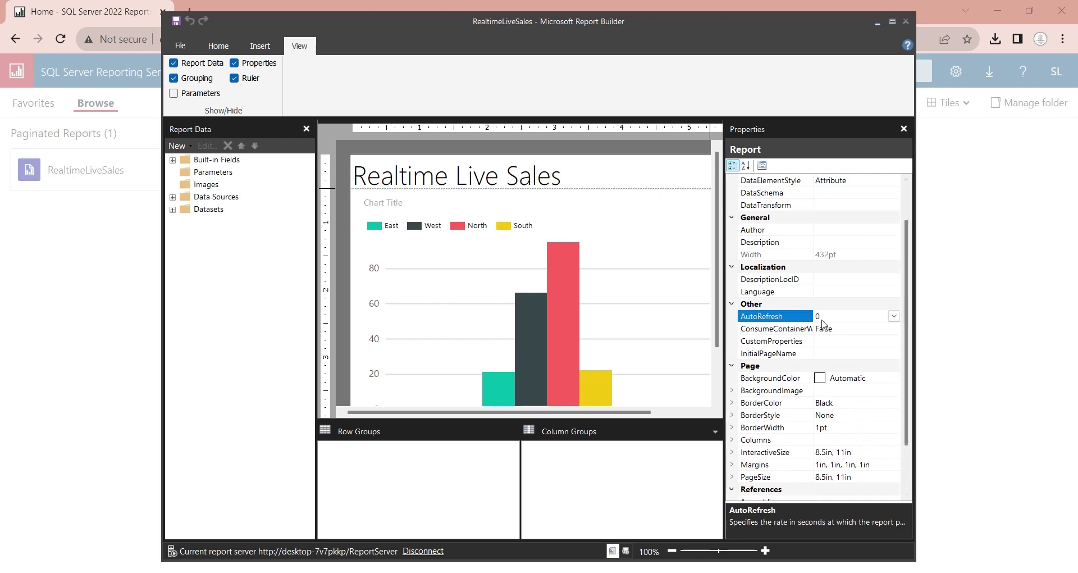
left_click(893, 316)
left_click(893, 316)
left_click(182, 47)
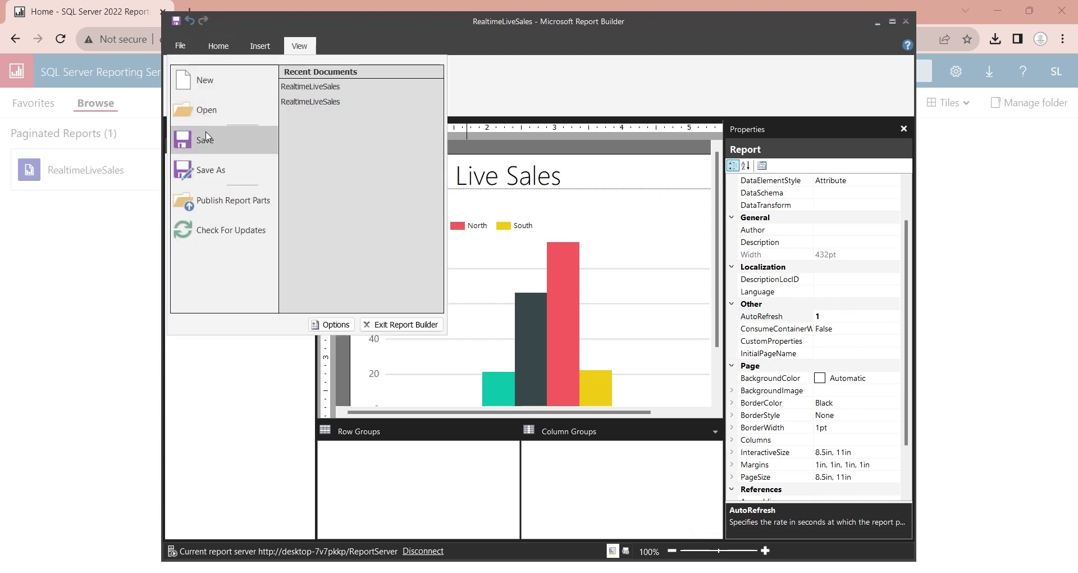
left_click(208, 137)
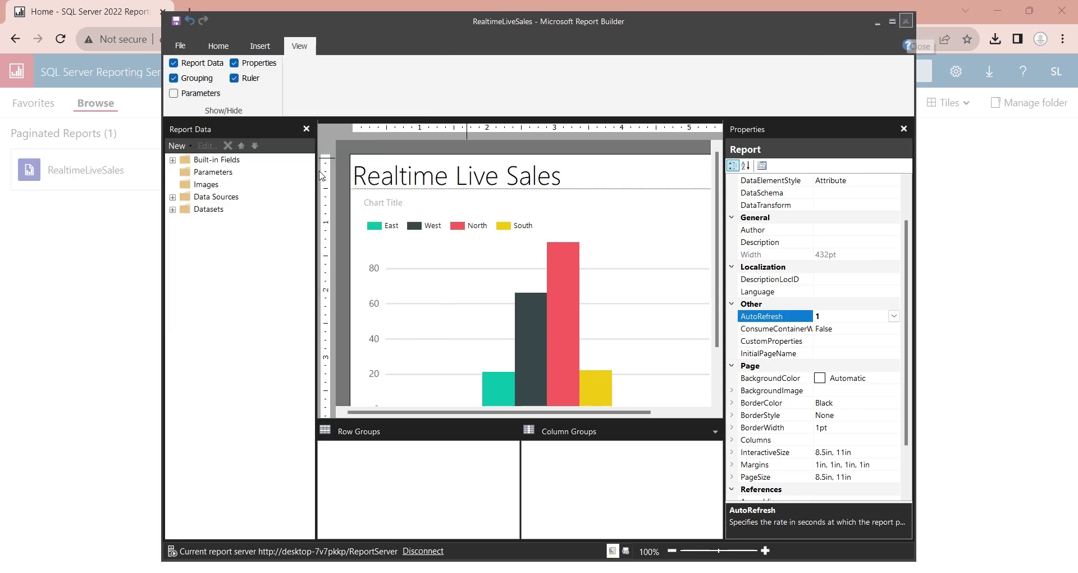
- Close Report Builder and open the RealtimeLiveSales report in the web portal
key("alt+F4")
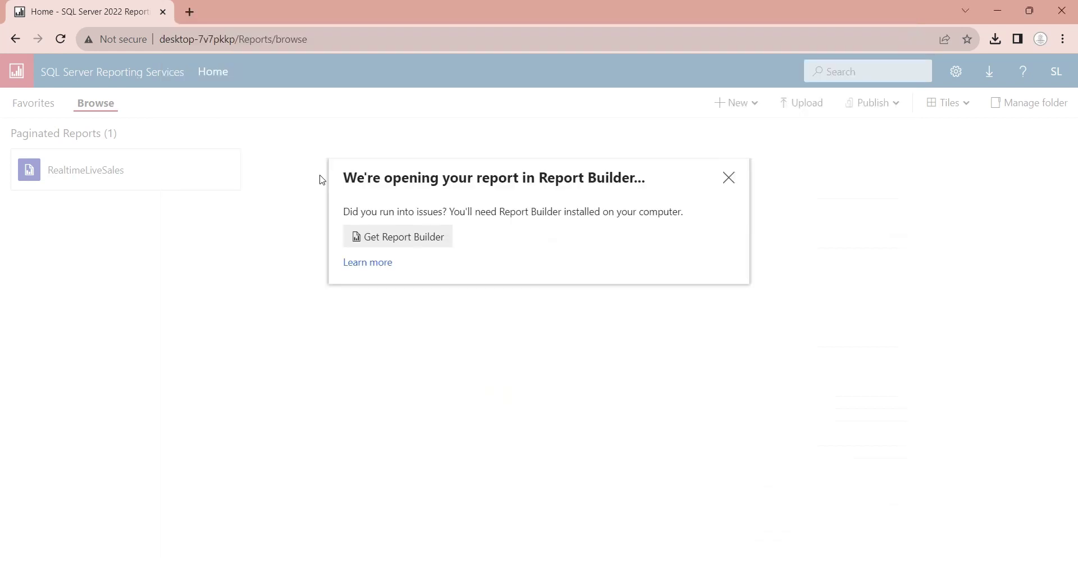
left_click(727, 176)
left_click(122, 183)
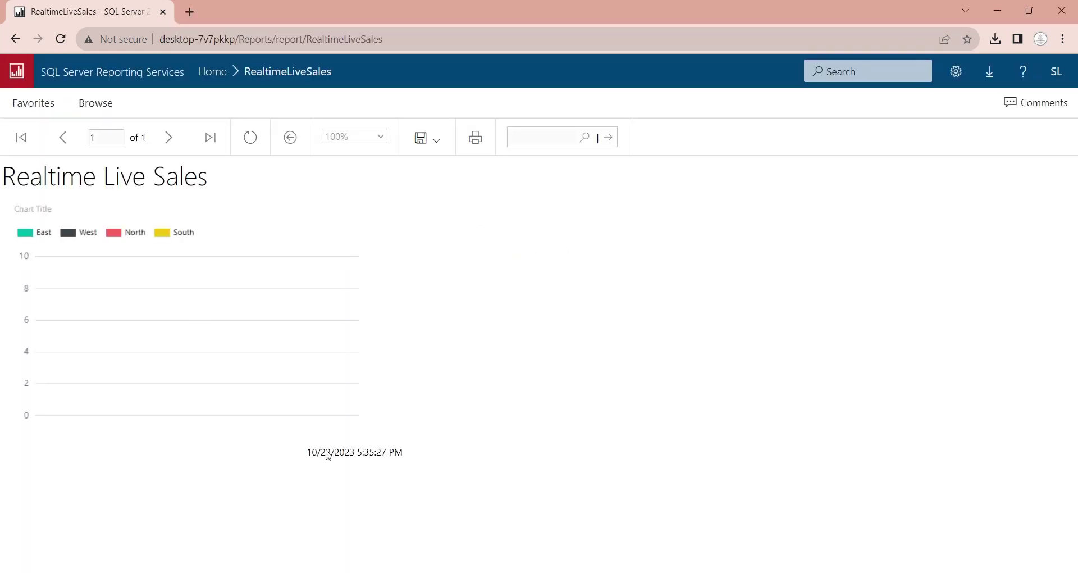
left_click_drag(408, 455, 299, 461)
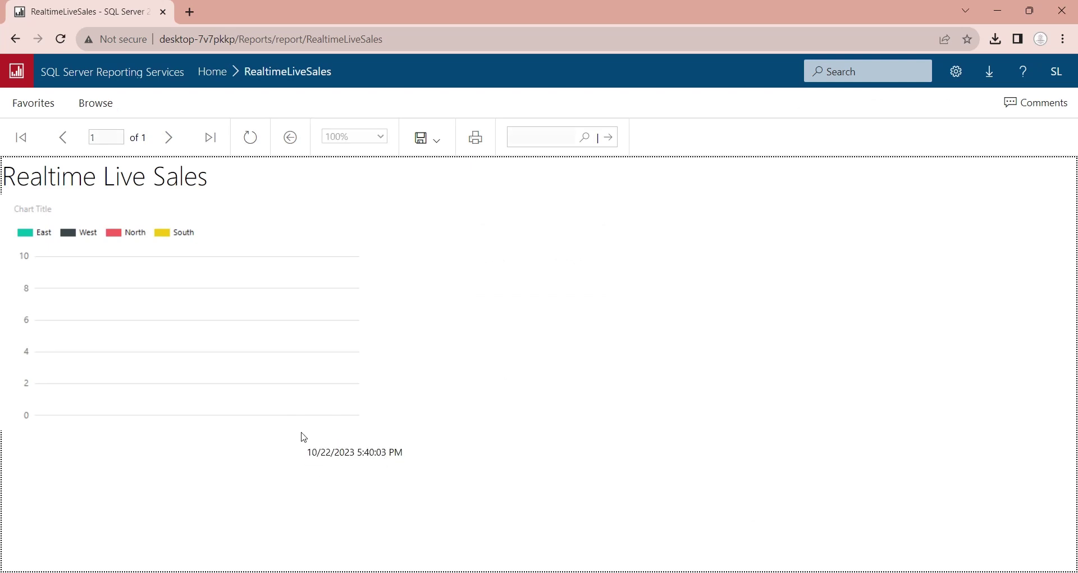
- Run the random regional sales insert loop query in SSMS
key("alt+Tab")
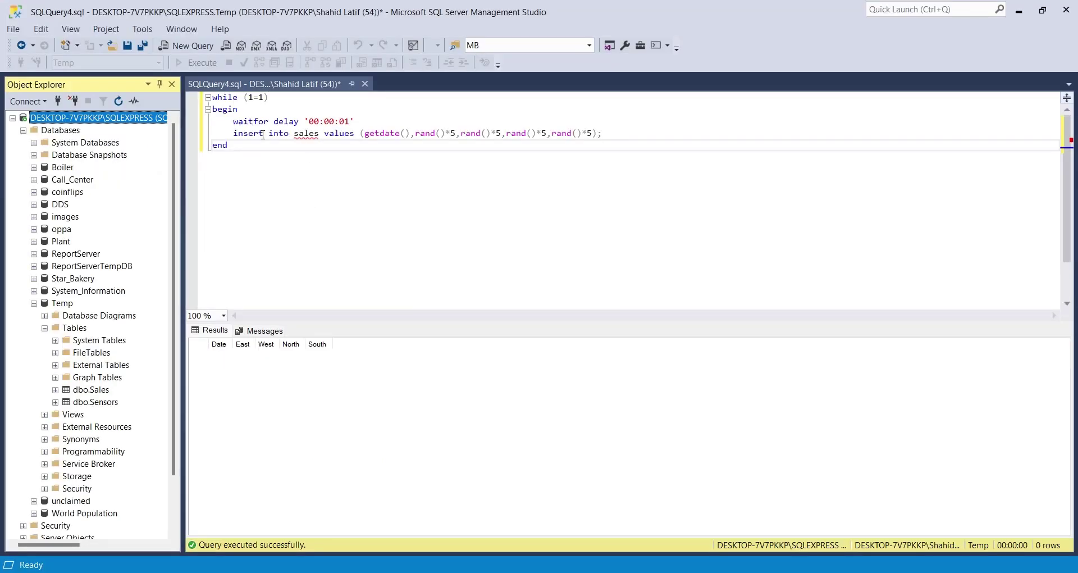
left_click(210, 83)
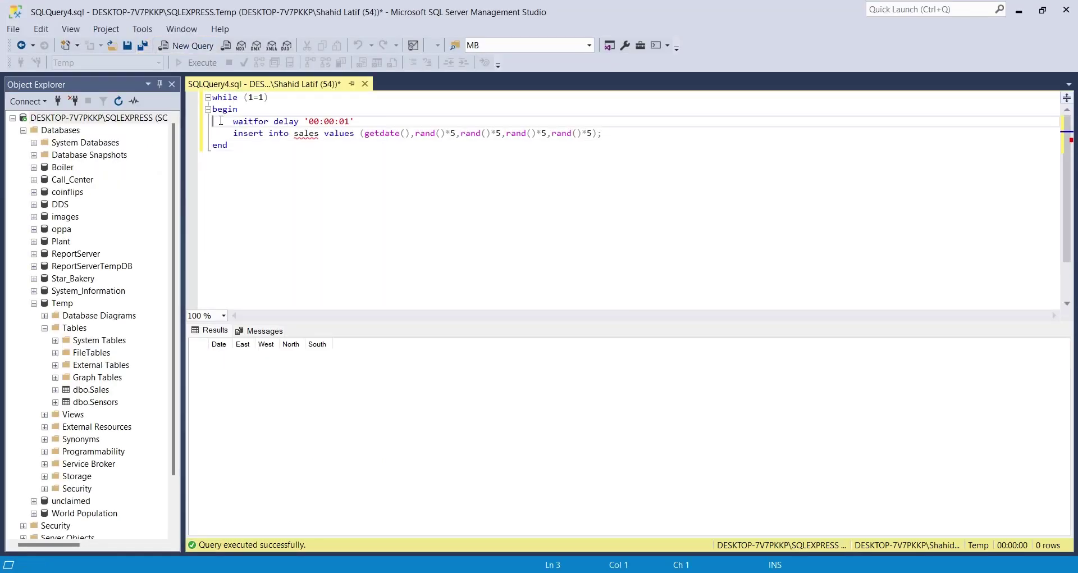
left_click(203, 63)
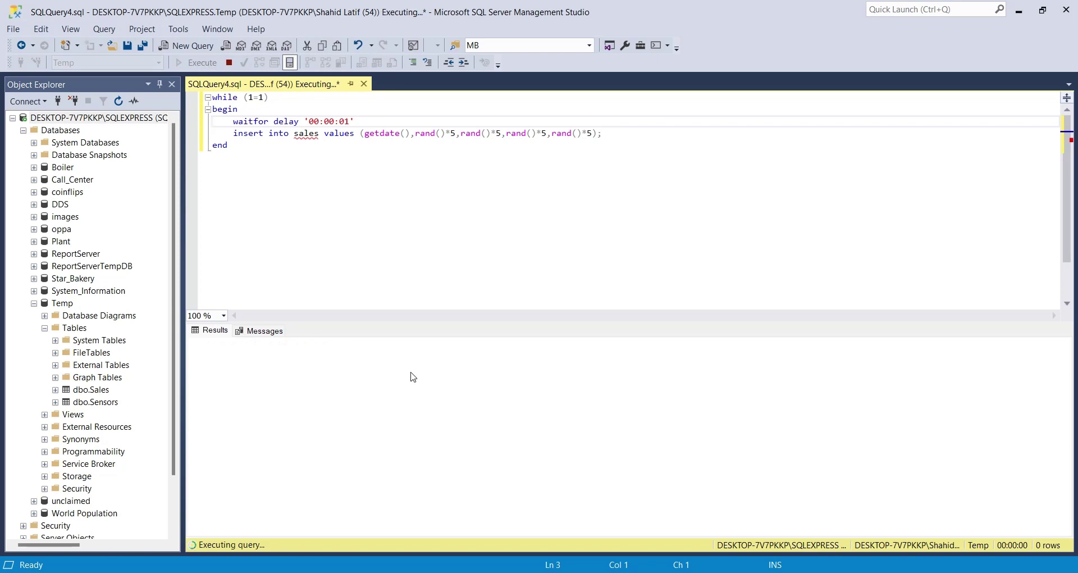
- Return to the live RealtimeLiveSales report to watch the region bars grow
left_click(207, 522)
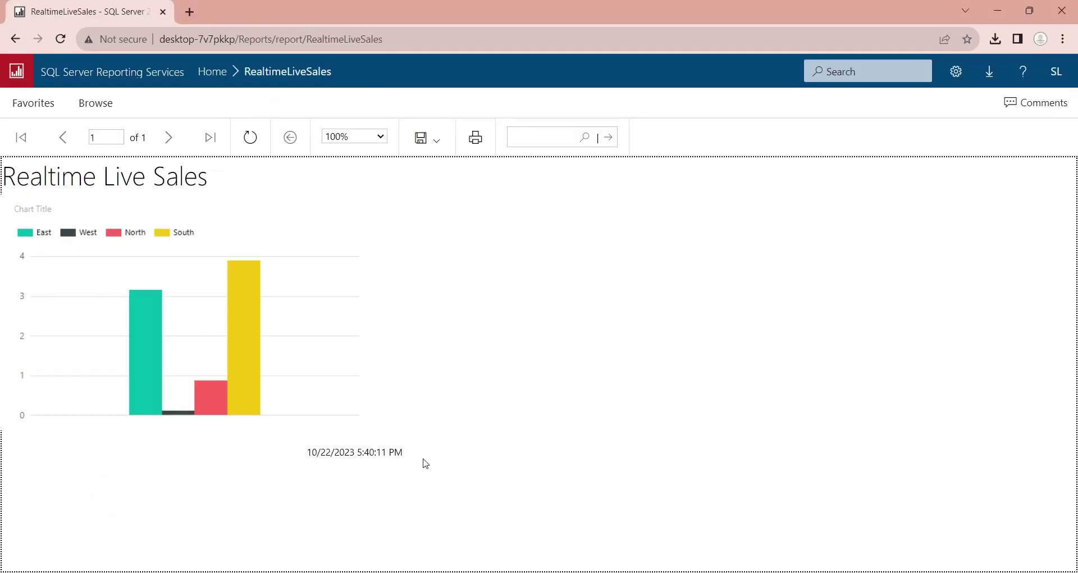